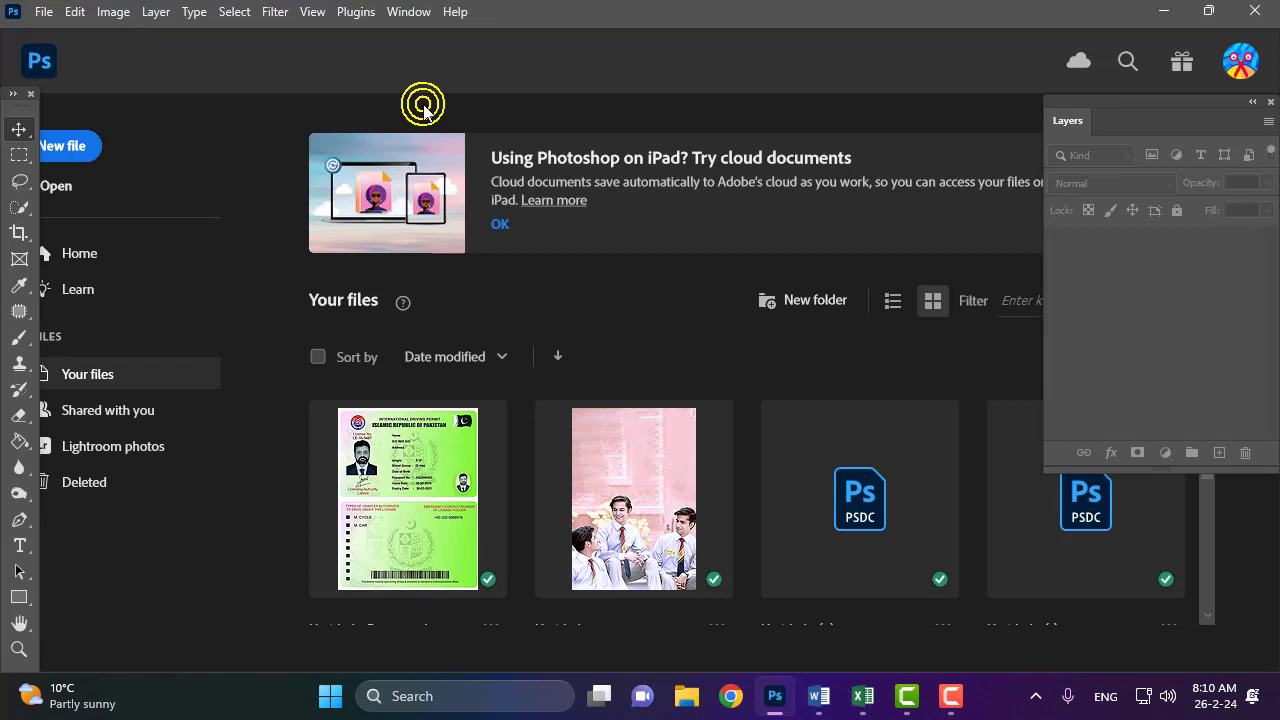
Create Untitled-1, a blank white 450×600 px document at 300 ppi, from the Home screen.
click(76, 147)
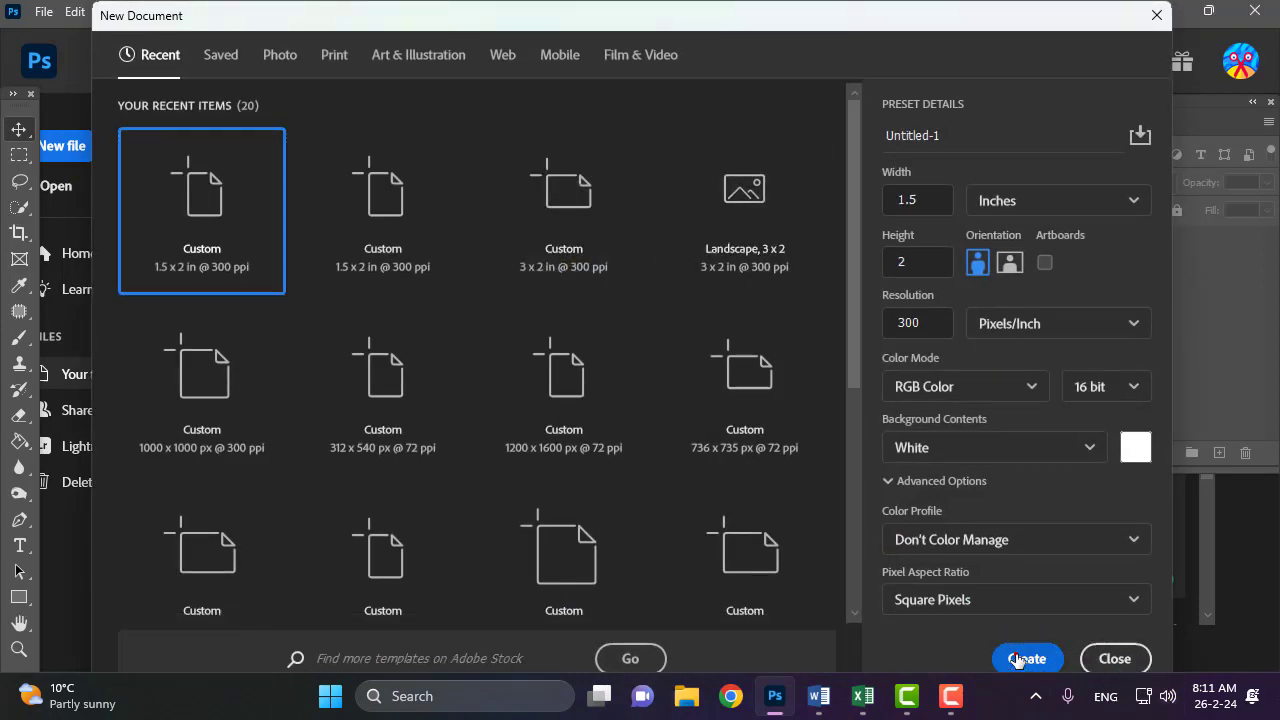
click(1027, 658)
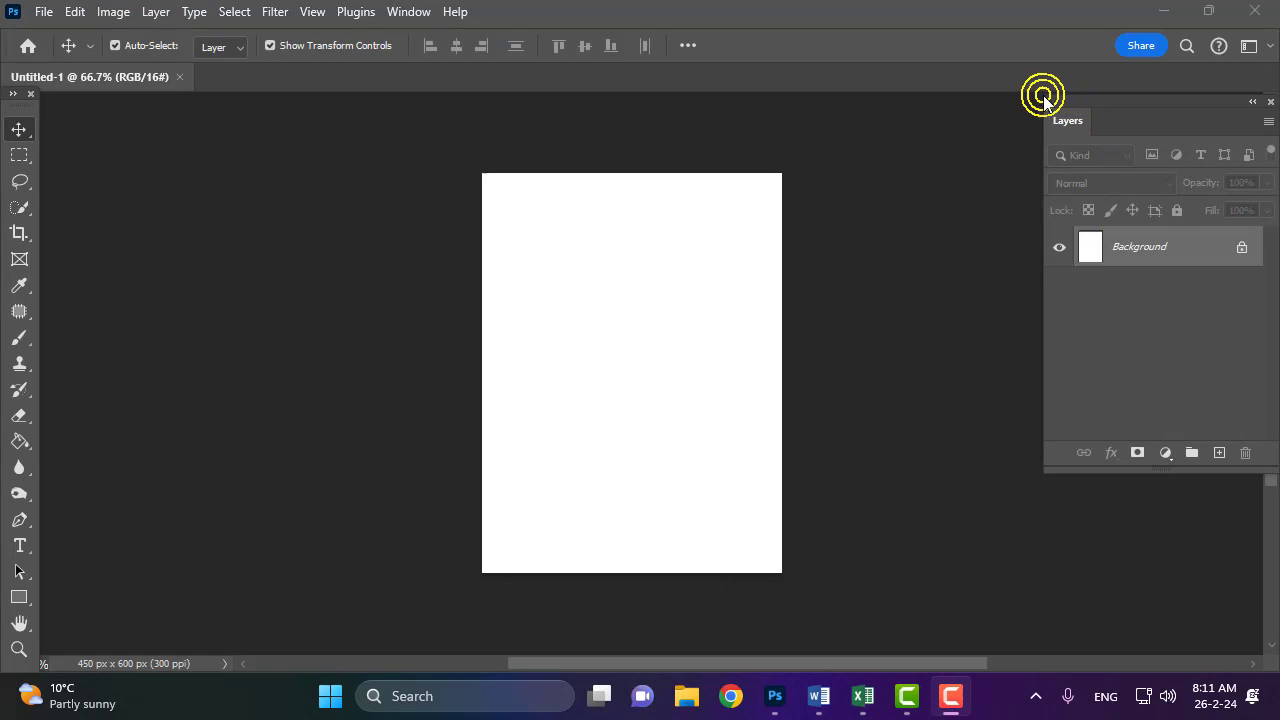
Float the Layers panel out of the dock, close it, and reopen it from the Window menu.
mouse_move(1036, 88)
mouse_down()
mouse_move(1240, 478)
mouse_move(1272, 480)
mouse_up()
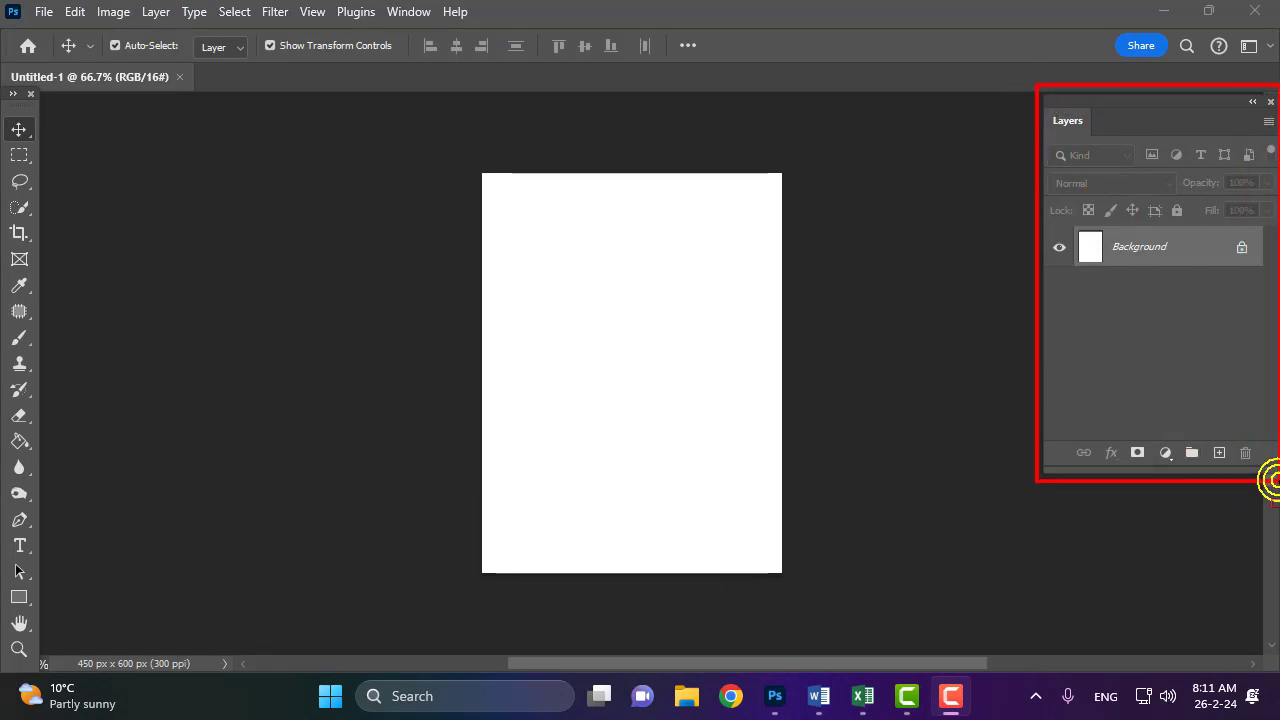
drag(1137, 106, 1008, 137)
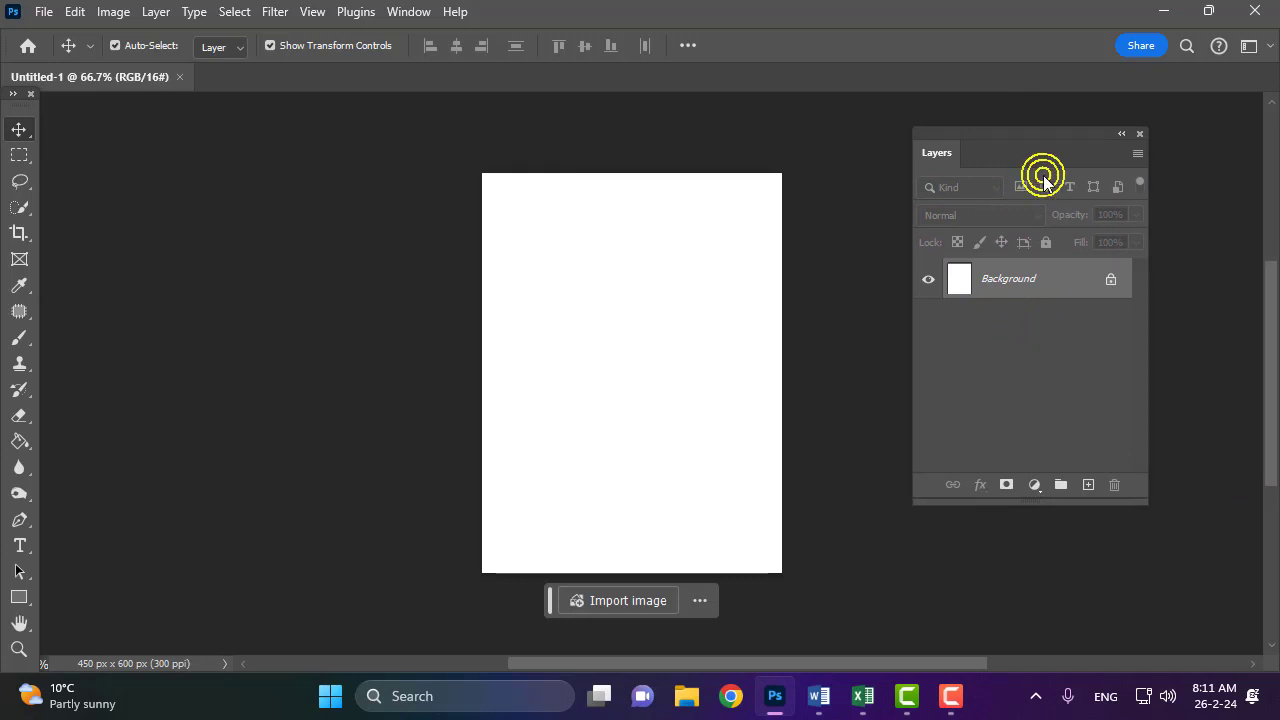
click(1140, 134)
click(400, 12)
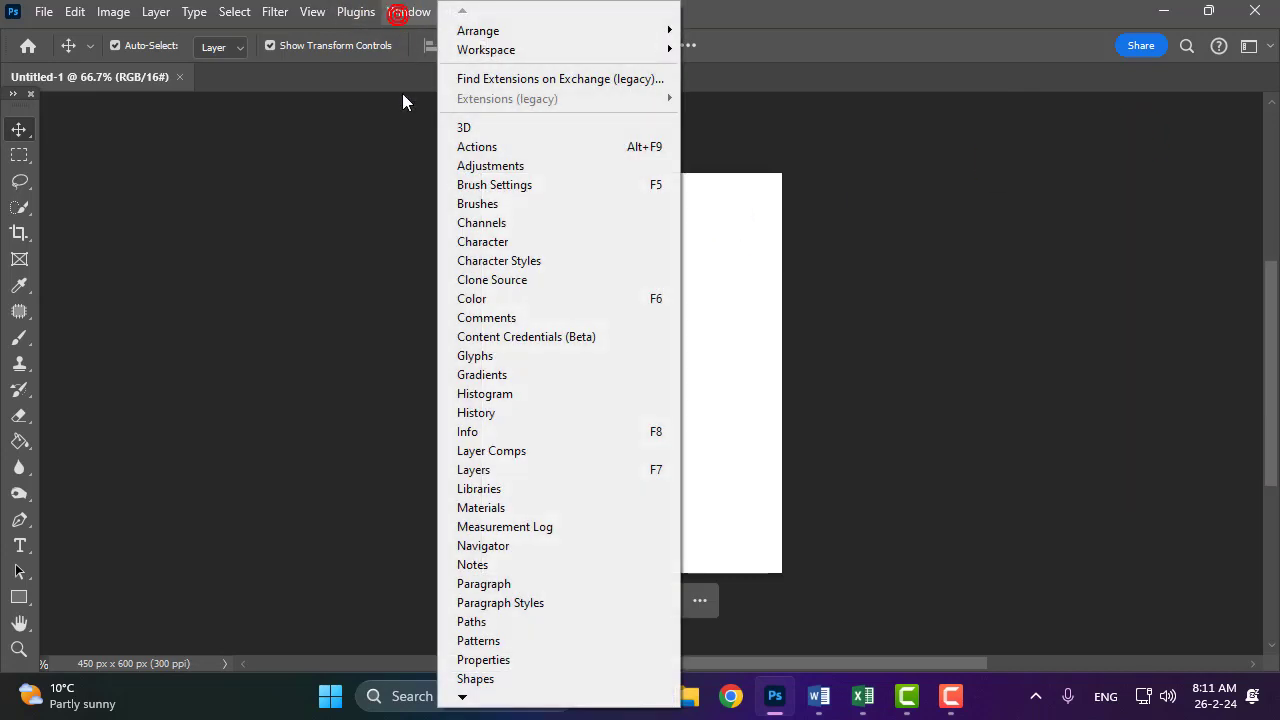
click(557, 470)
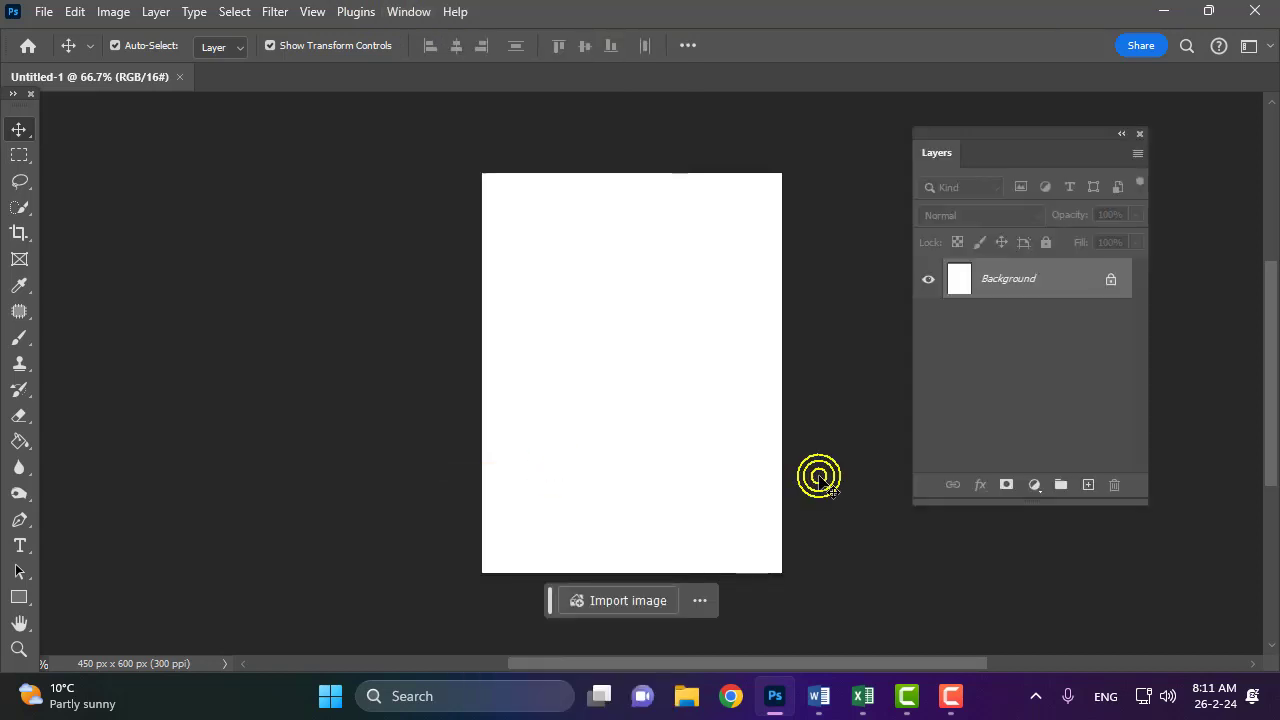
Close the Layers panel, then toggle it with F7 repeatedly, leaving it hidden.
click(1140, 134)
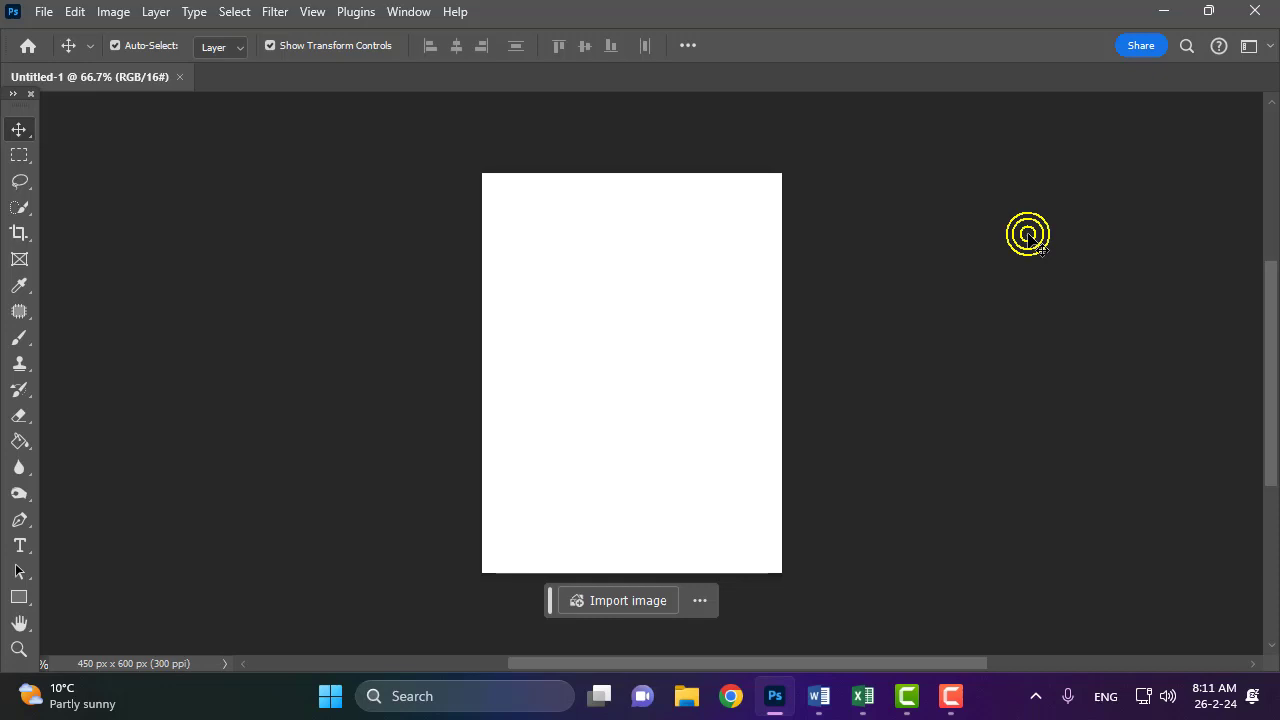
key(F7)
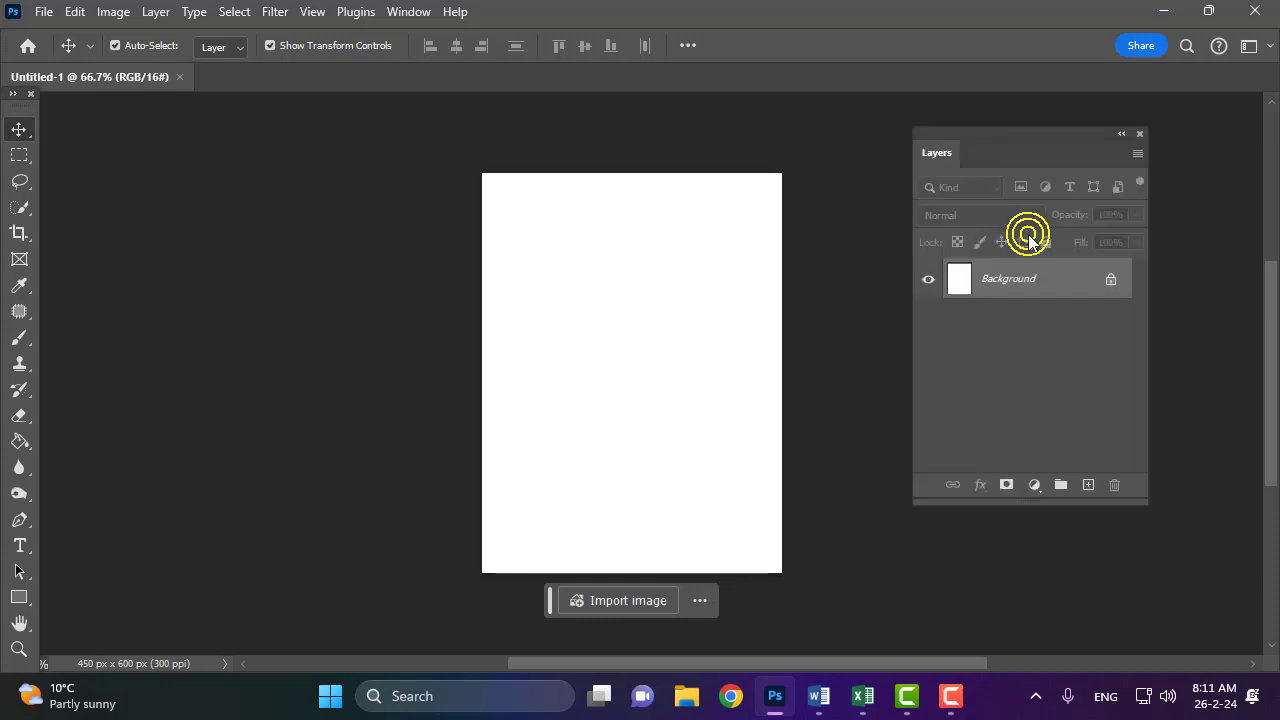
key(F7)
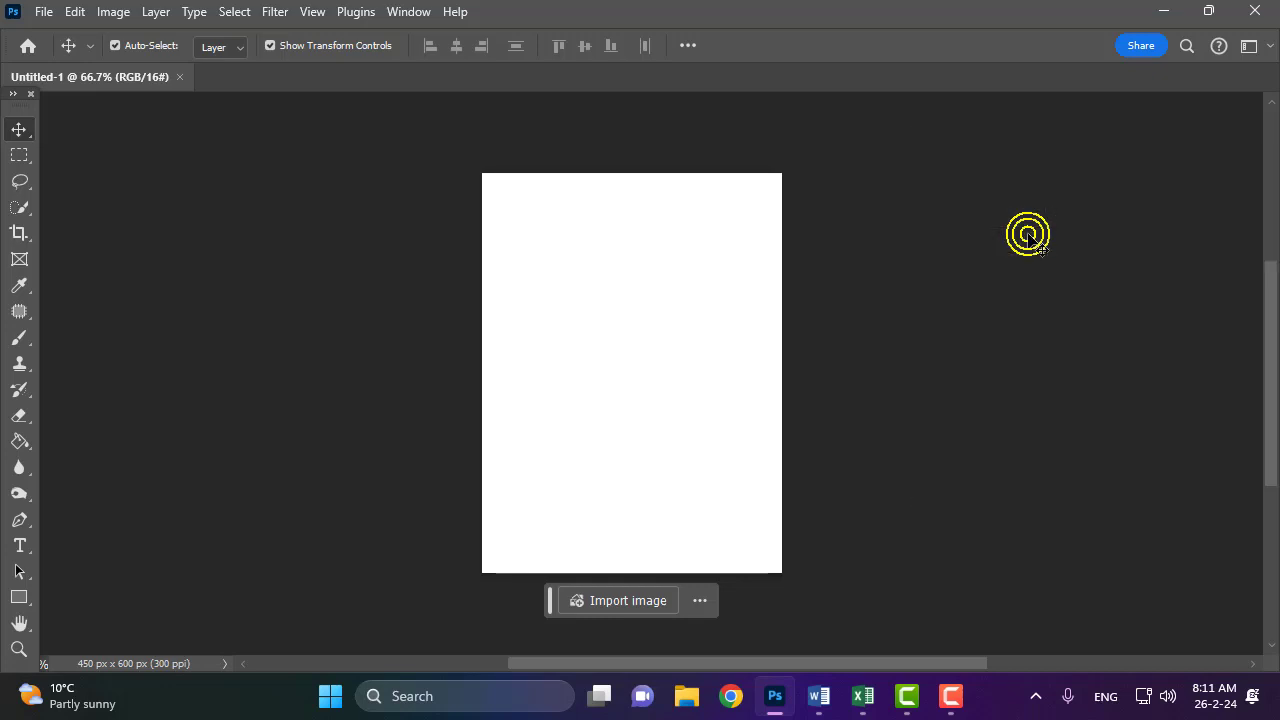
key(F7)
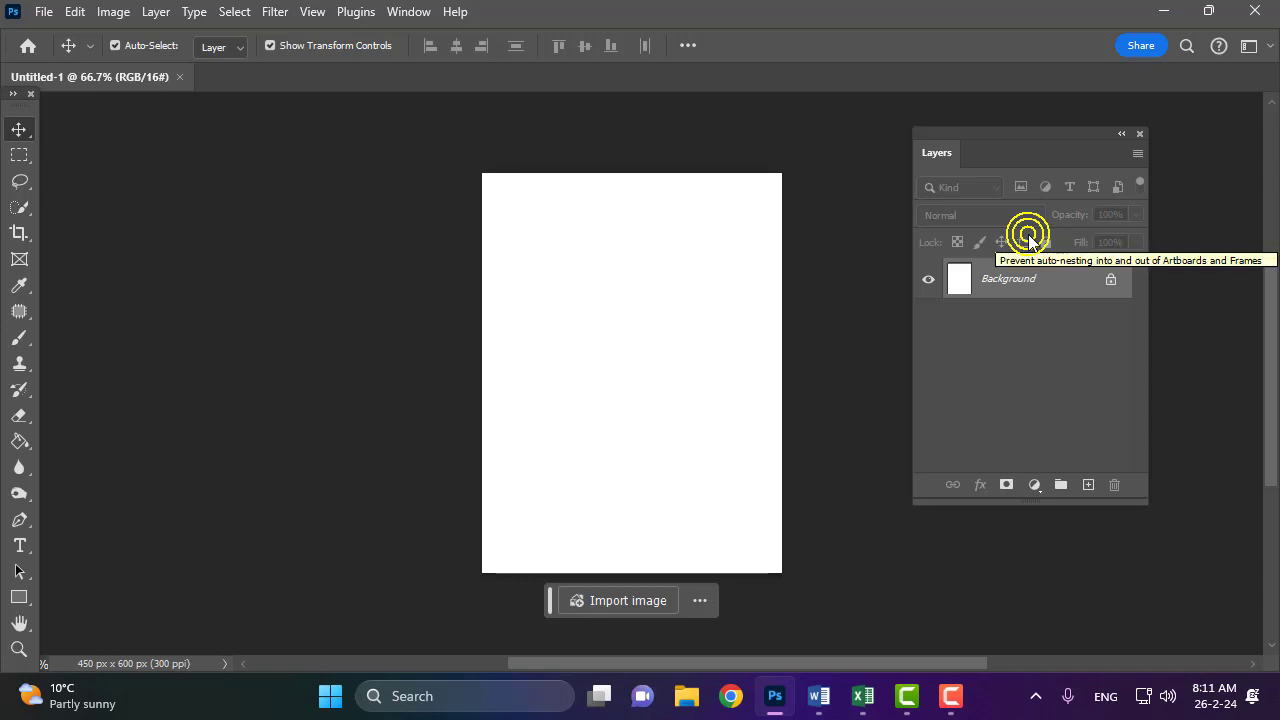
key(F7)
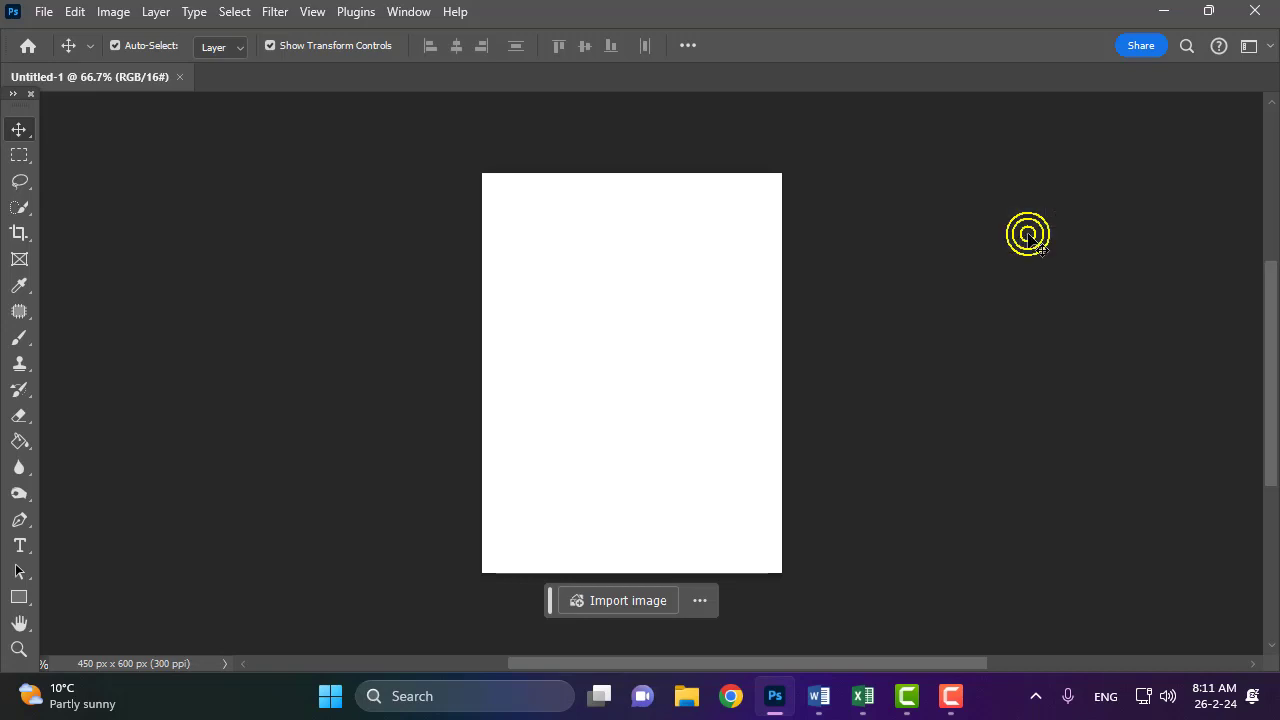
key(F7)
key(F7)
key(F7)
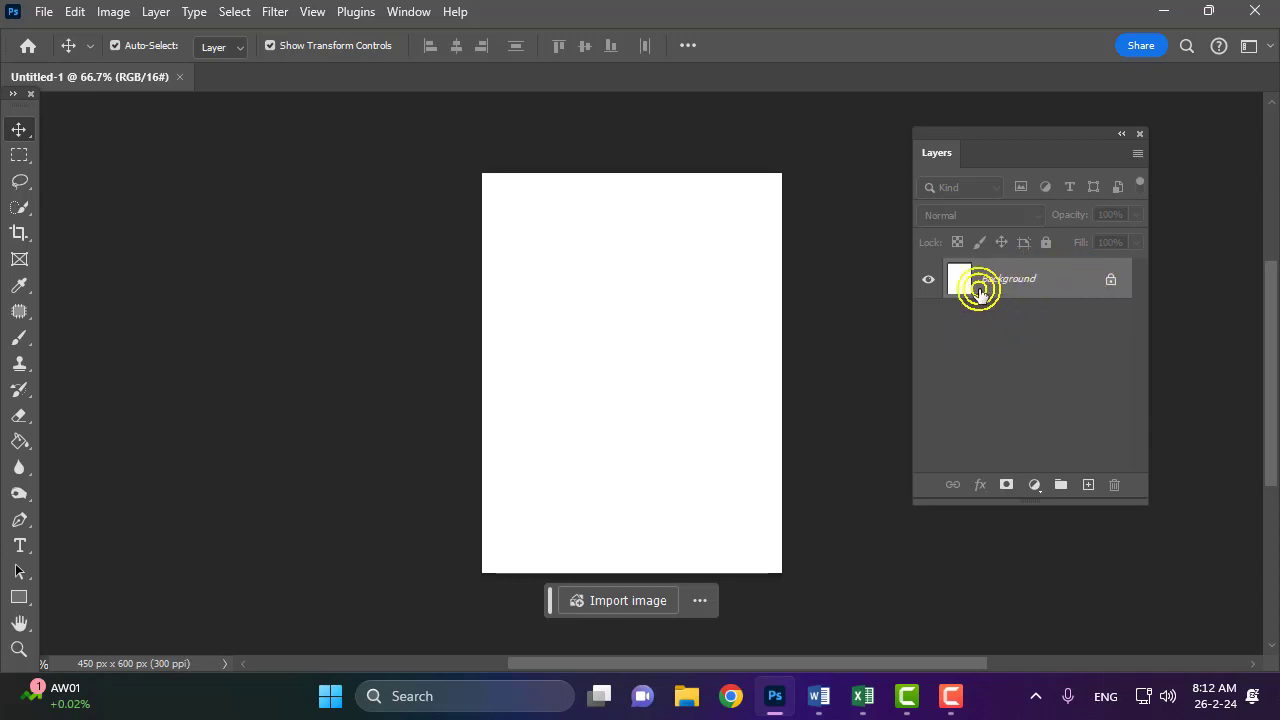
Convert the Background into Layer 0 through the New Layer dialog, then undo it.
double_click(1057, 278)
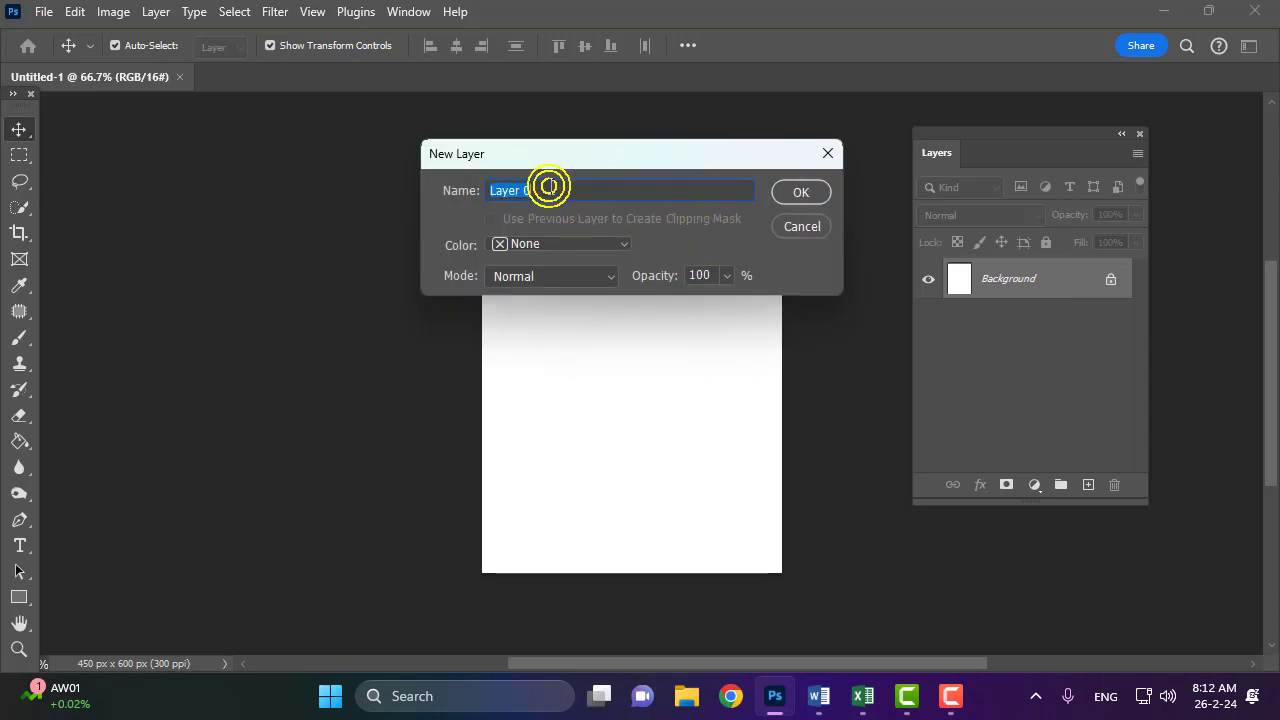
click(527, 191)
click(516, 191)
click(803, 192)
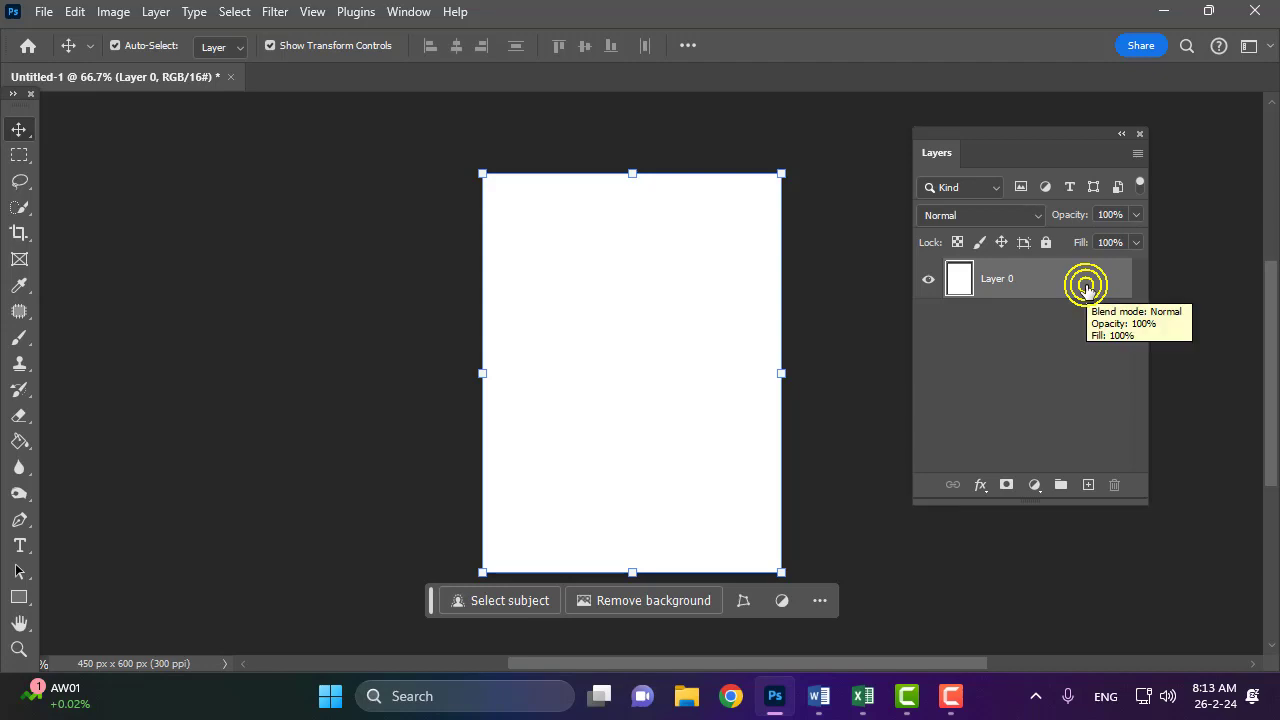
key(ctrl+z)
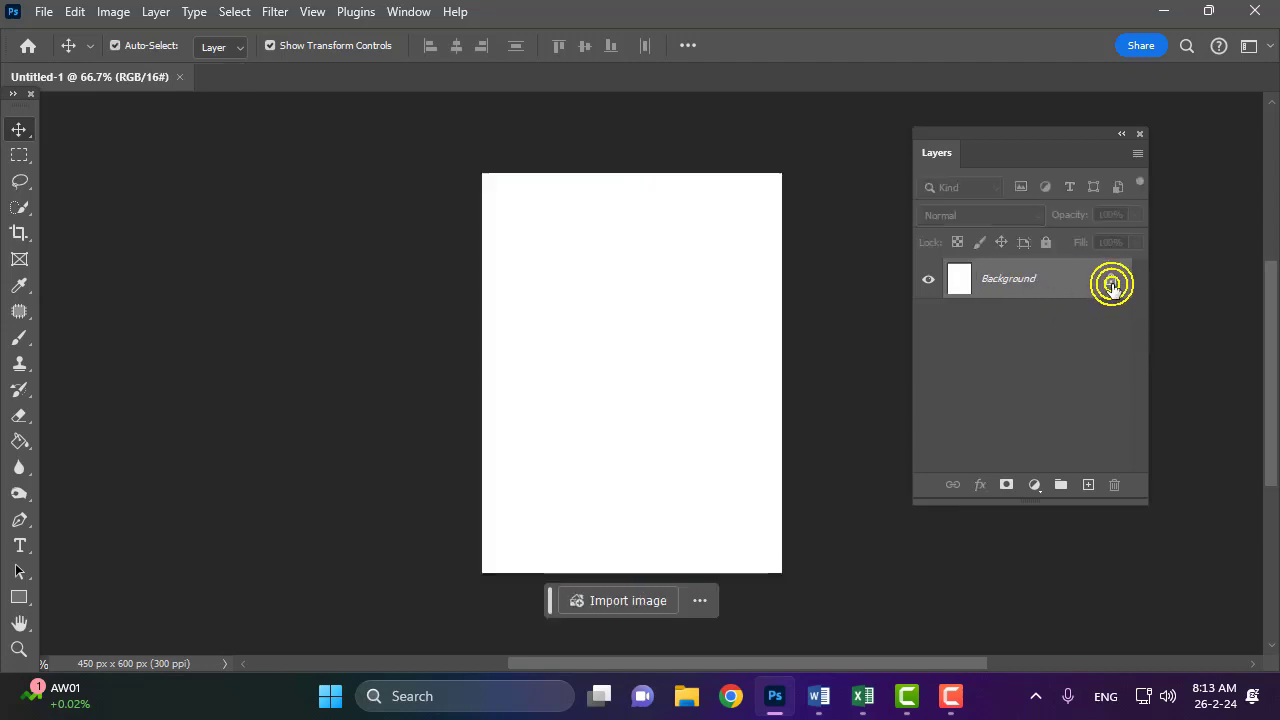
Unlock the Background into Layer 0 with the lock icon and hide Layer 0.
click(1118, 287)
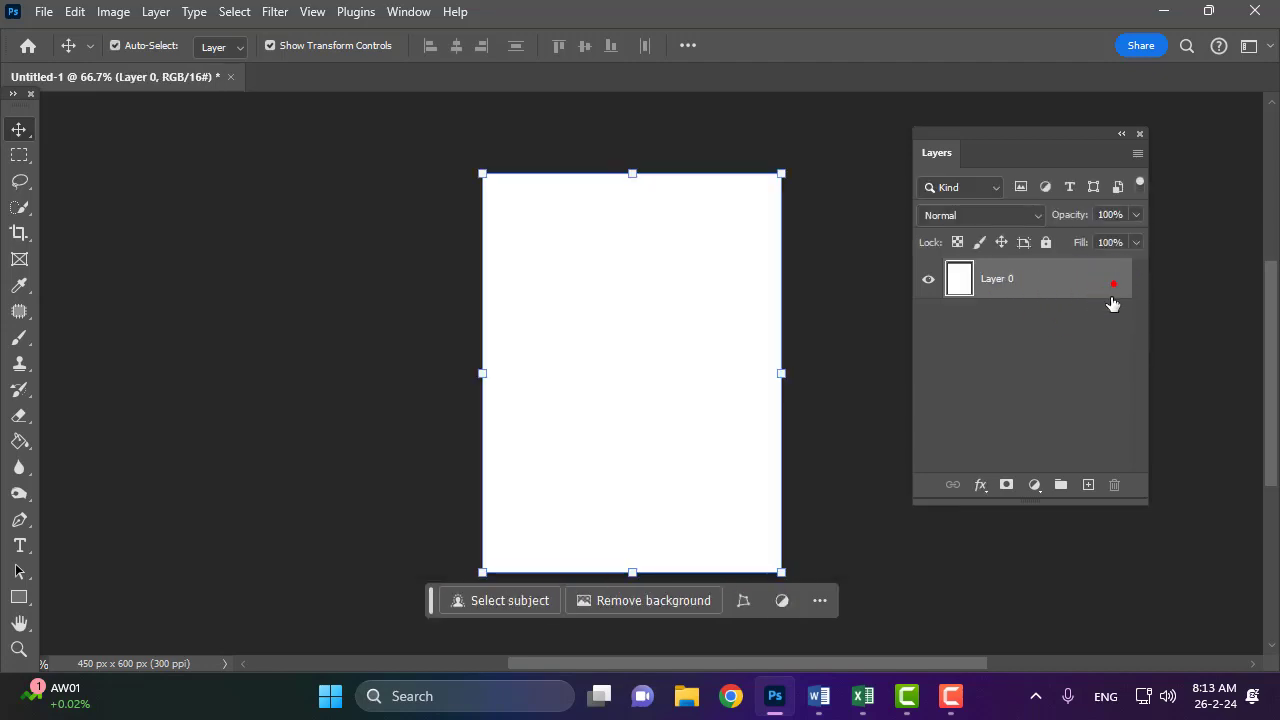
double_click(1052, 285)
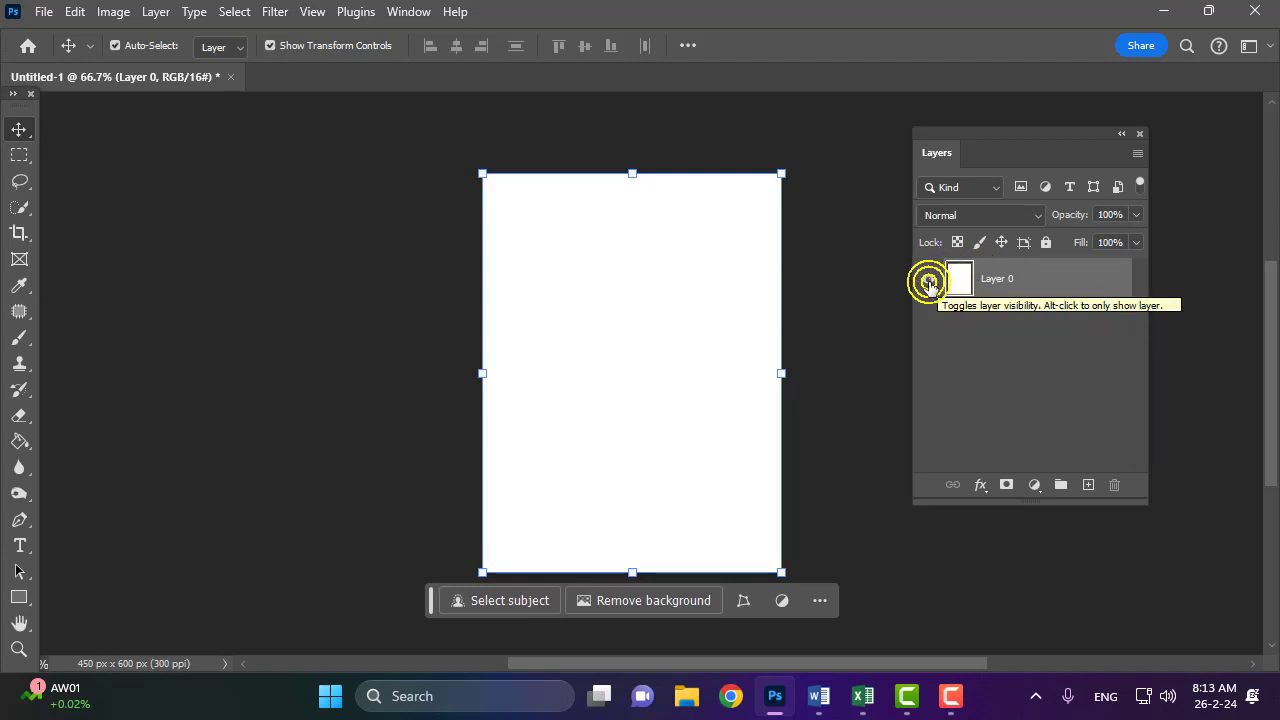
click(928, 283)
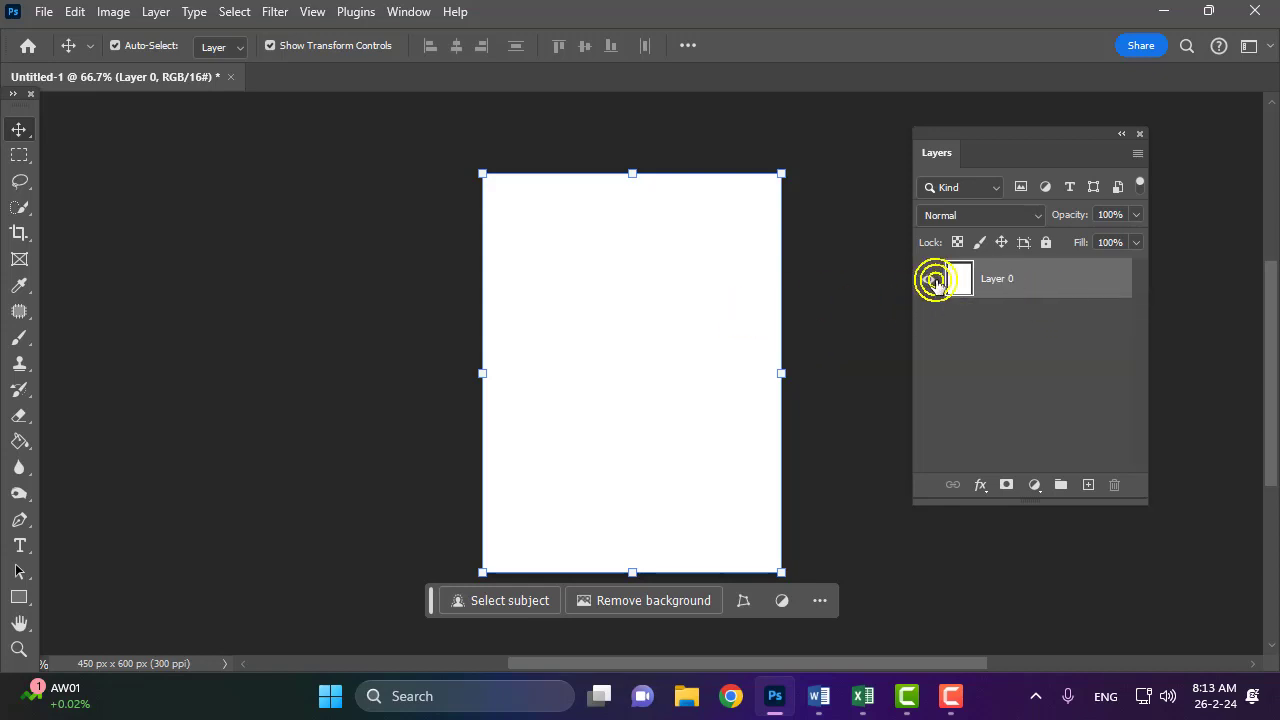
click(931, 284)
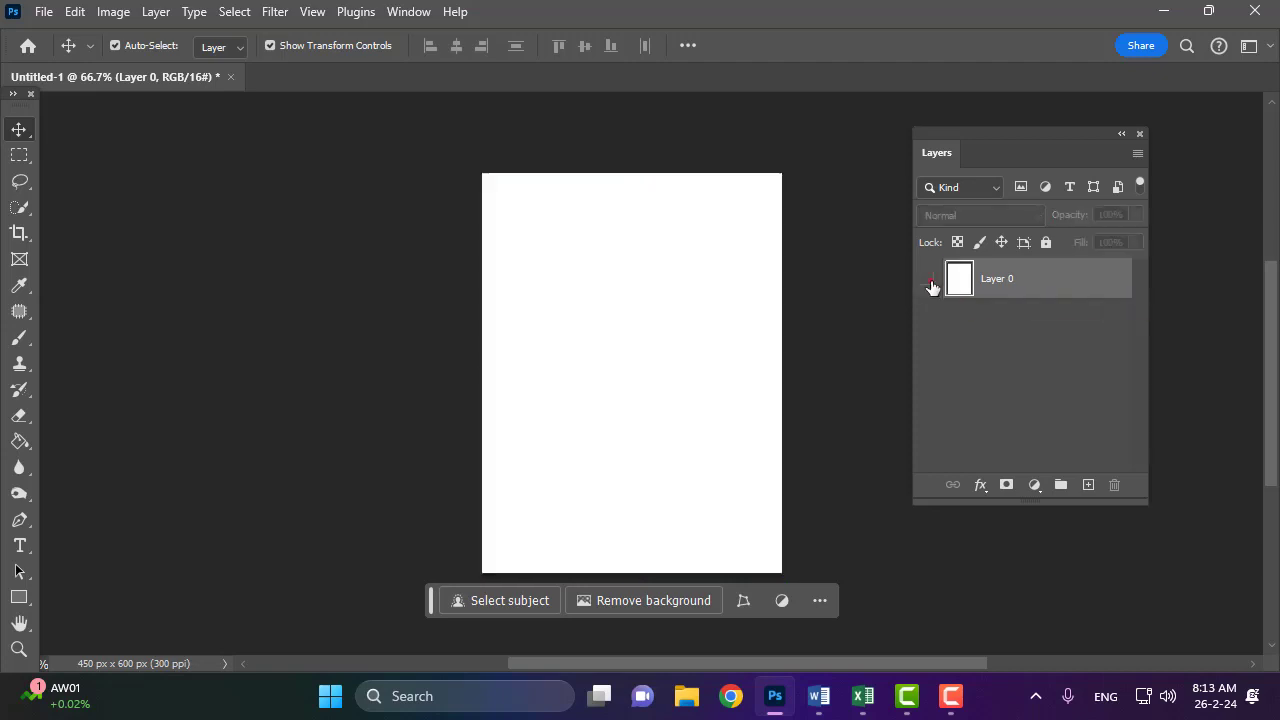
click(931, 283)
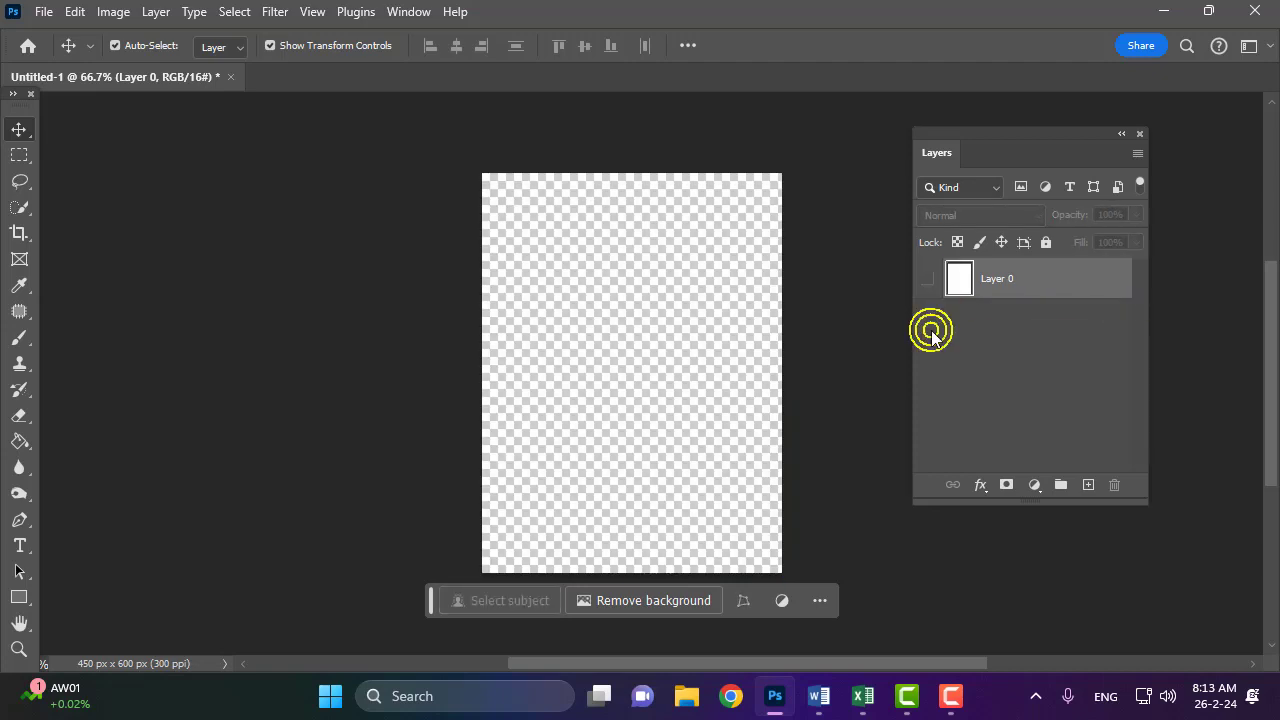
click(958, 287)
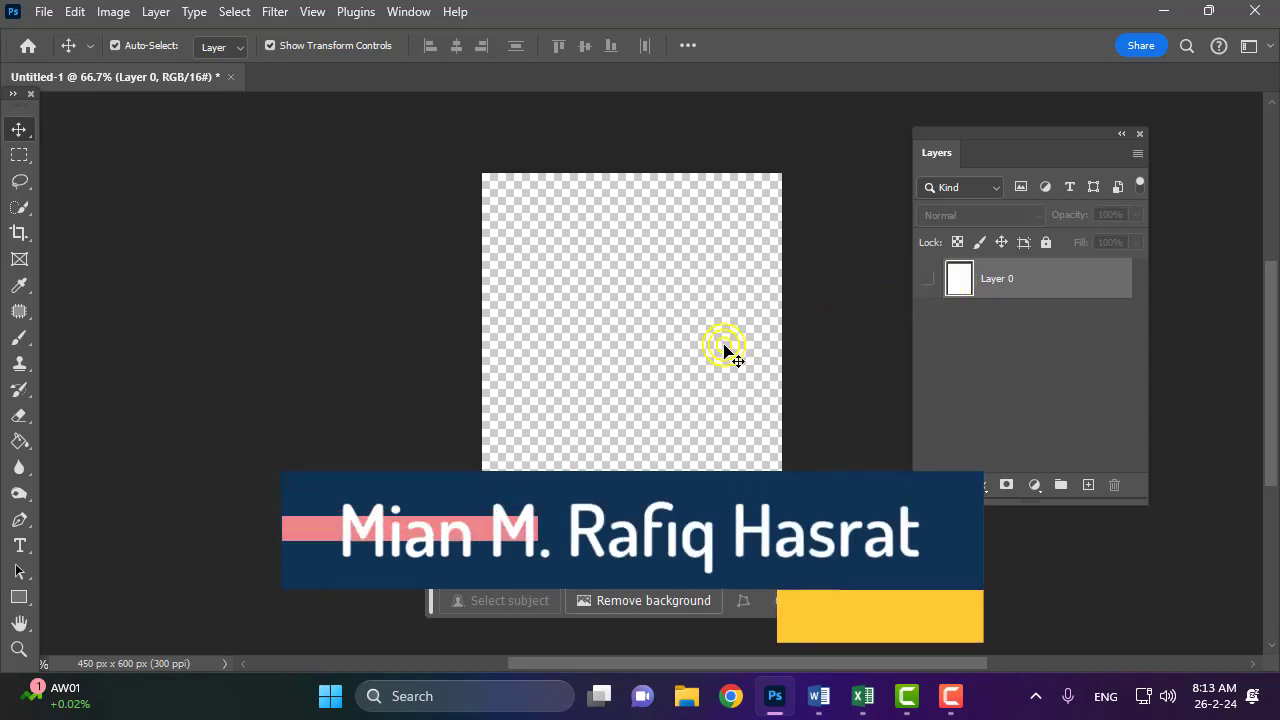
Turn Layer 0's visibility back on so the canvas shows solid white.
click(675, 348)
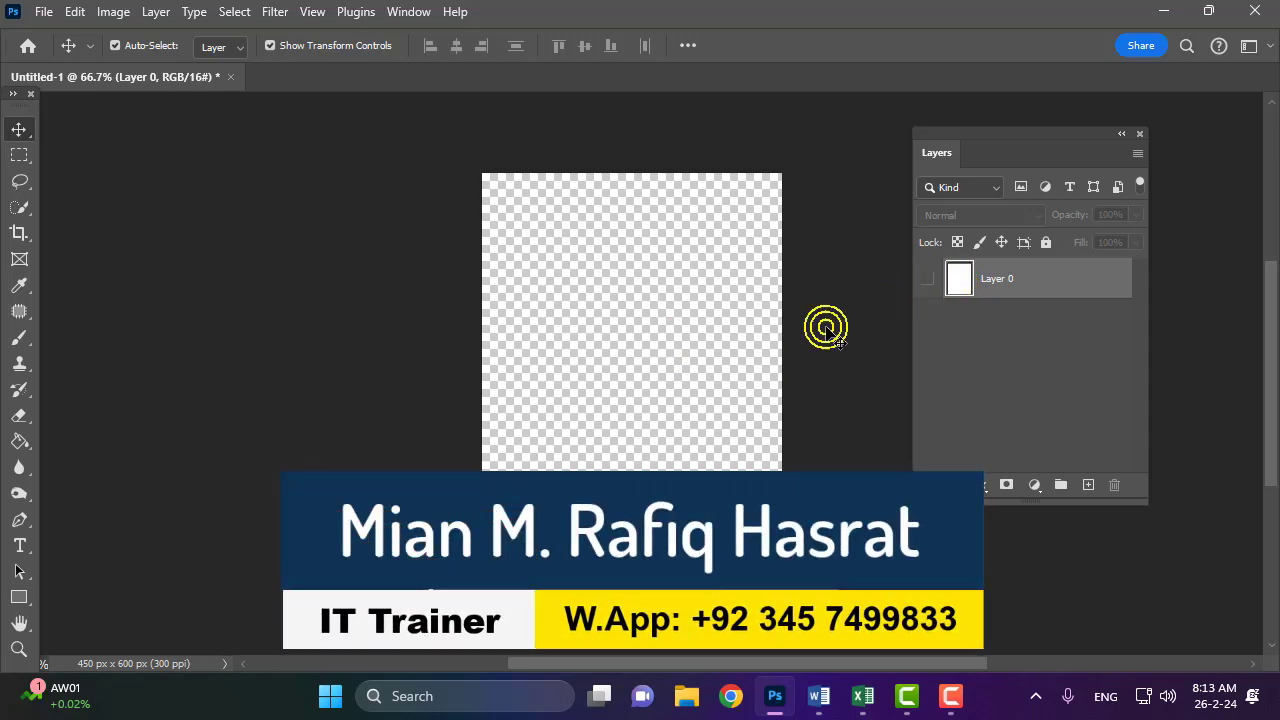
click(928, 281)
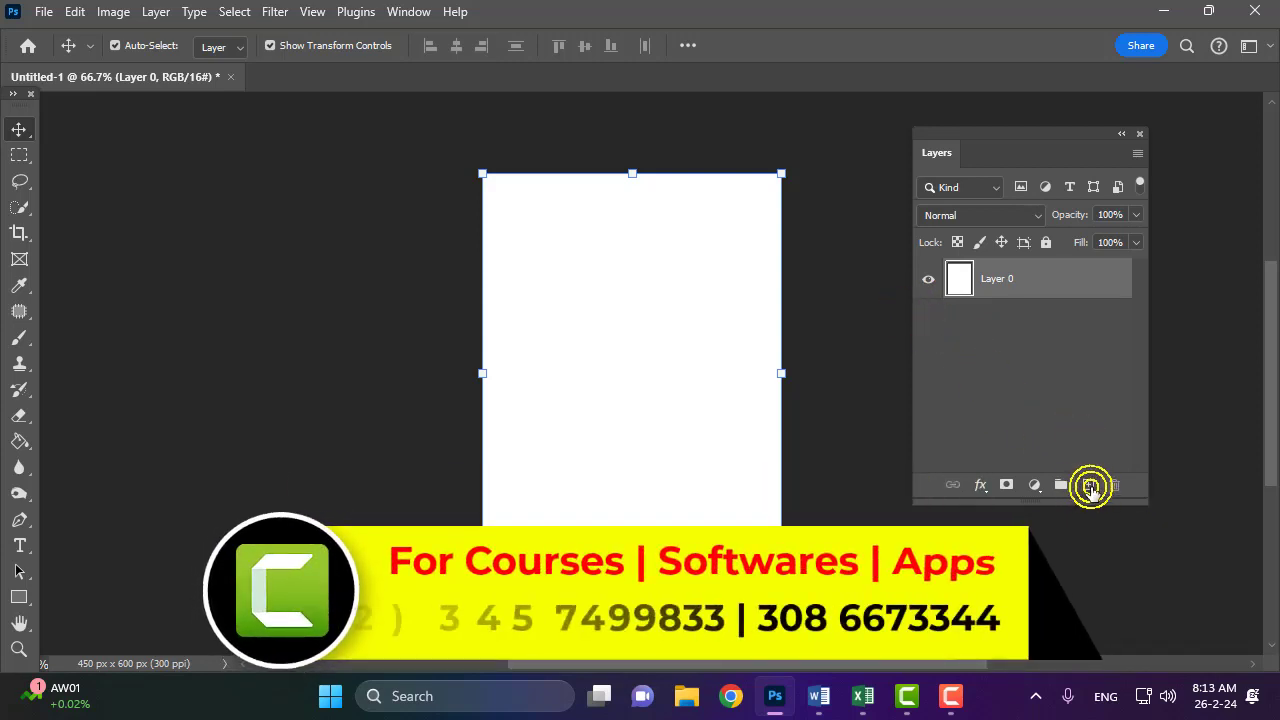
Add Layer 1 with the new-layer button, then Layer 2 with Ctrl+Shift+N and the default name.
click(1088, 487)
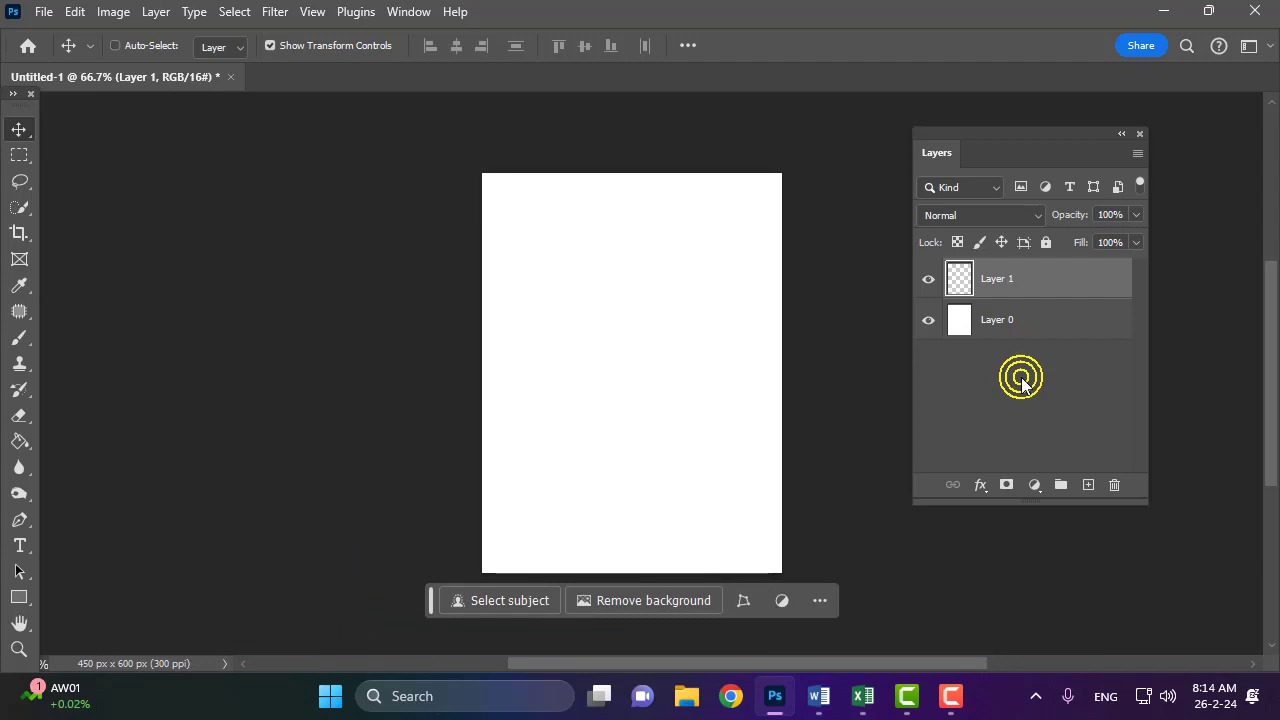
key(ctrl+shift+n)
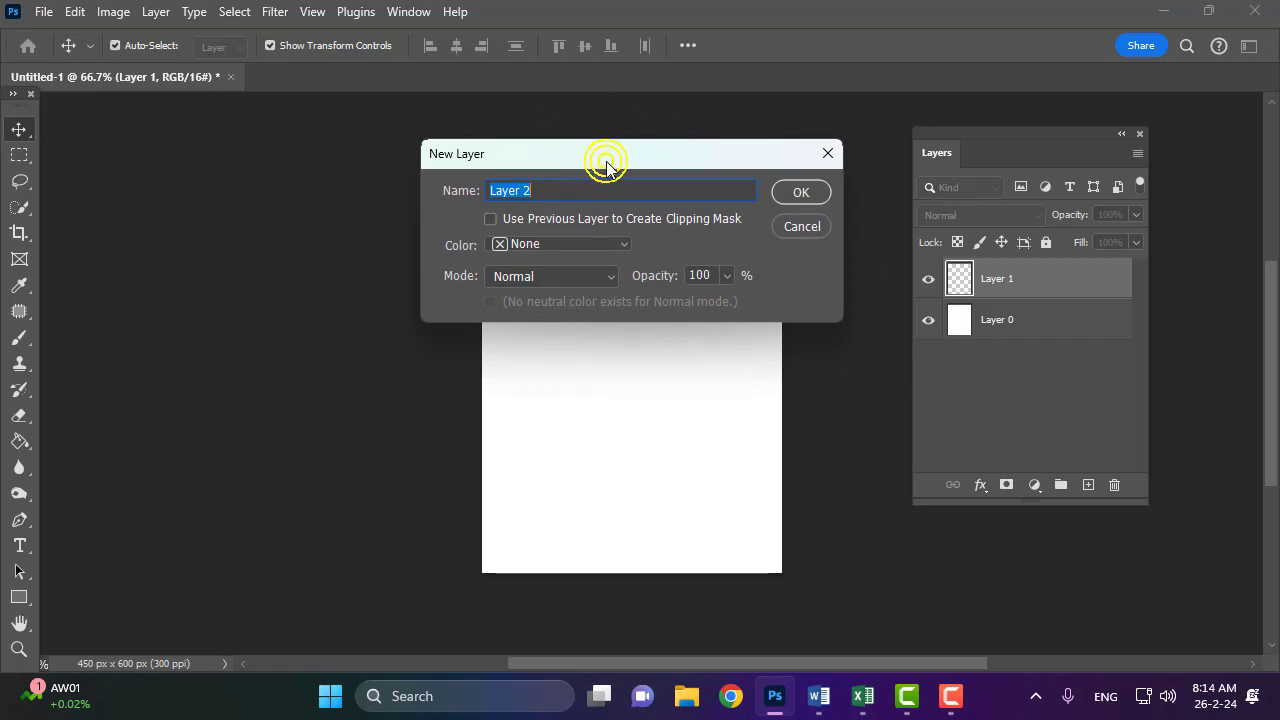
drag(606, 163, 607, 206)
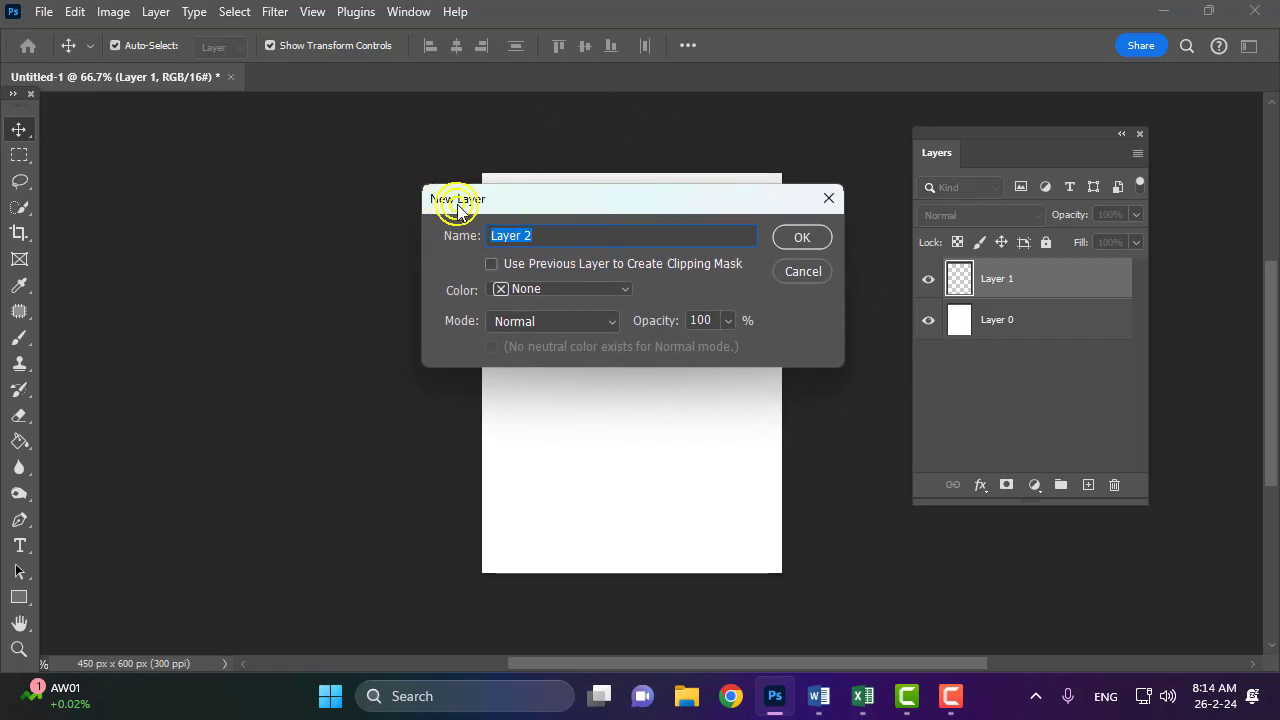
click(560, 233)
drag(471, 236, 557, 234)
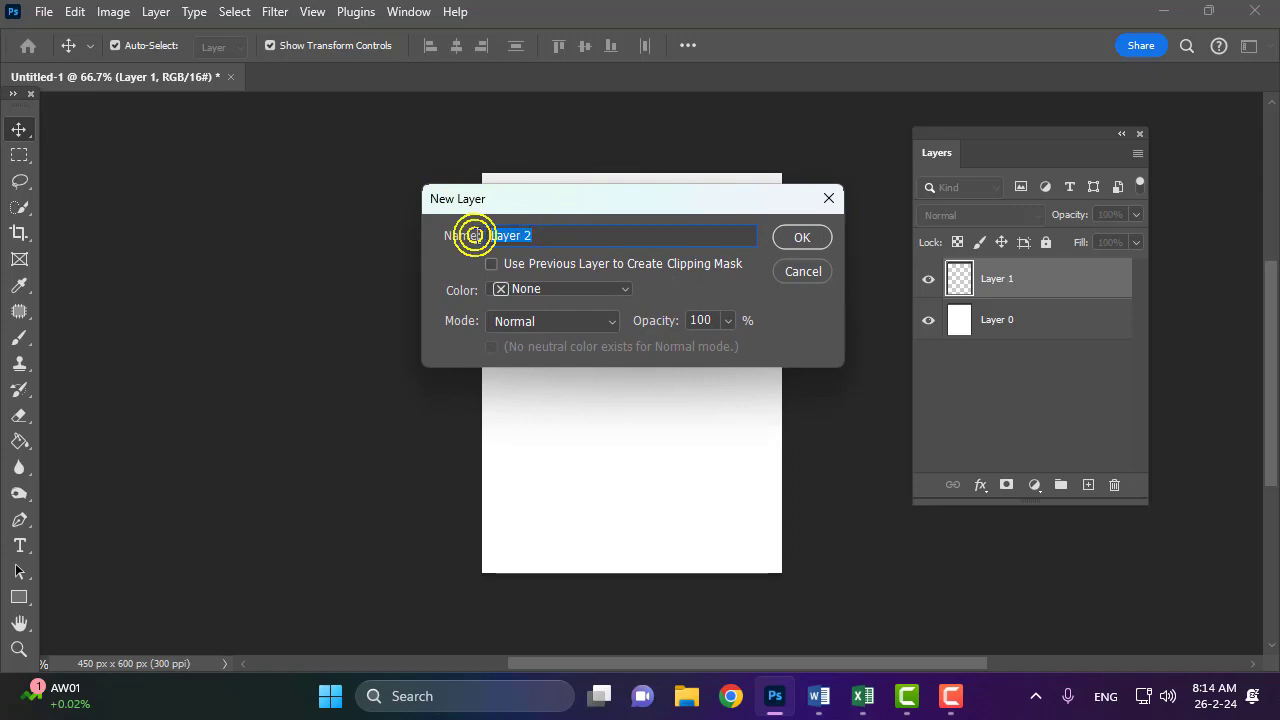
click(556, 234)
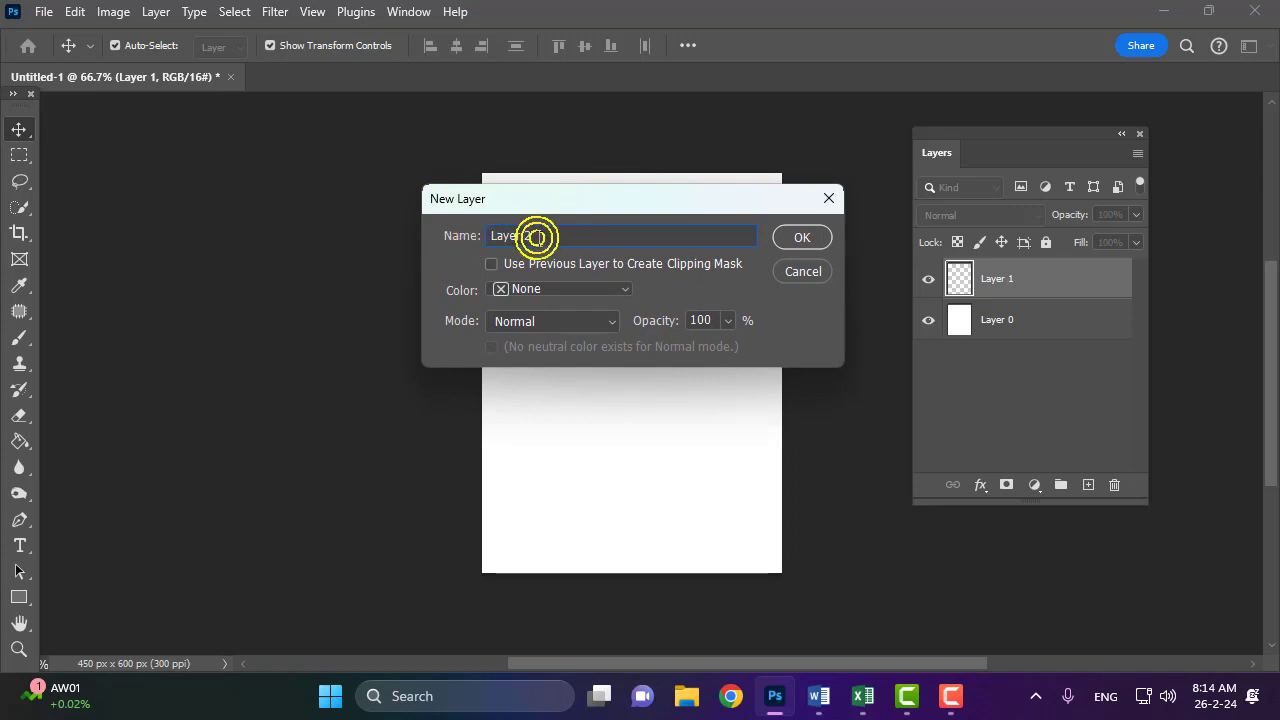
click(806, 243)
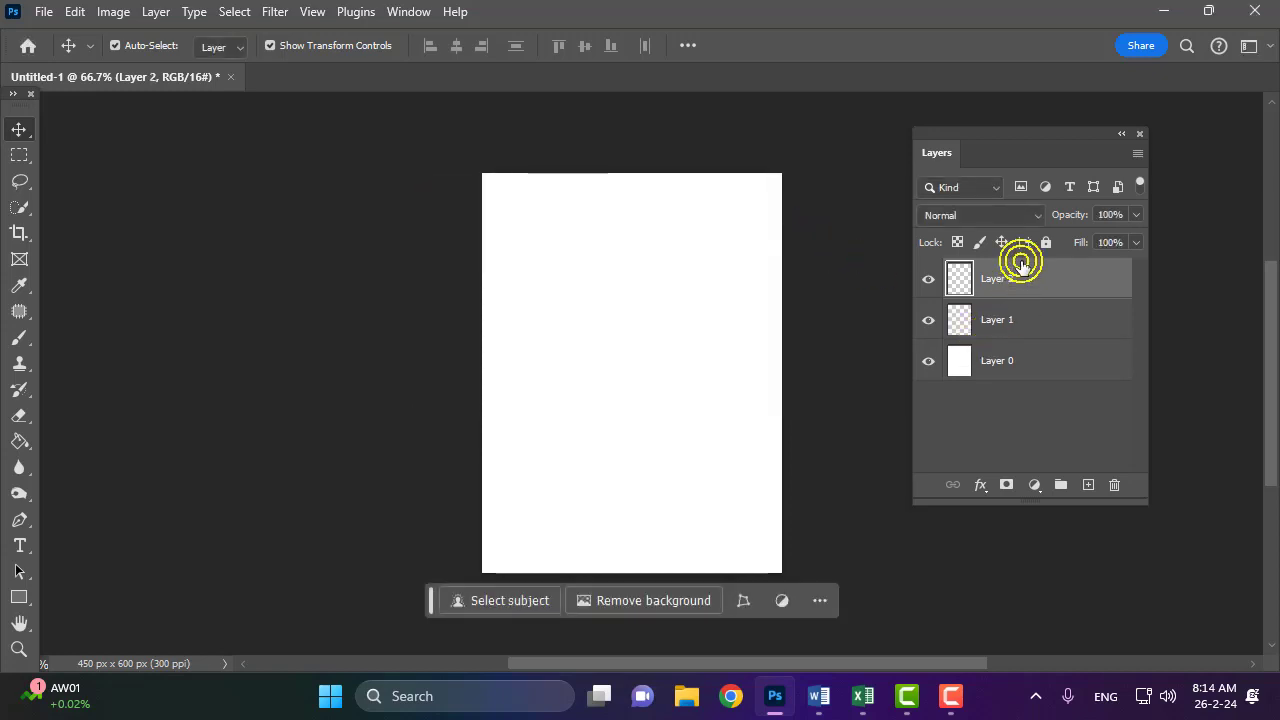
click(1012, 285)
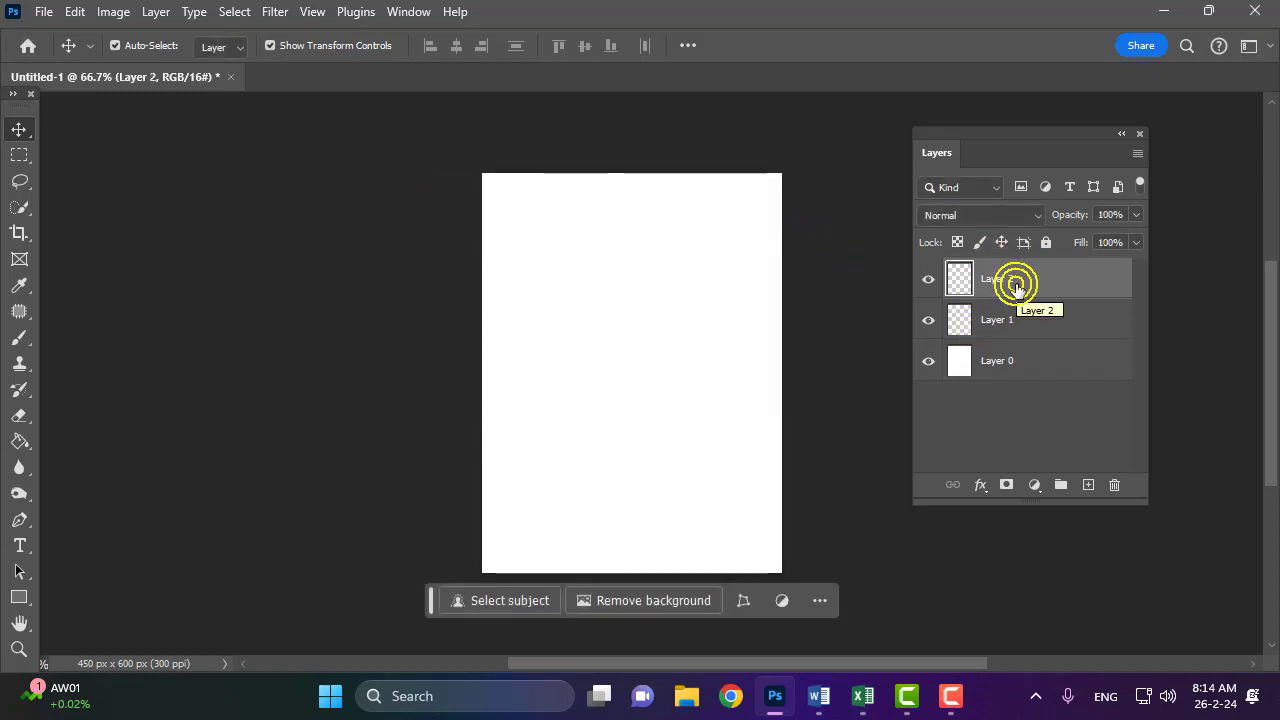
Delete Layer 2 through its context menu and drag Layer 1 to the trash.
right_click(1054, 271)
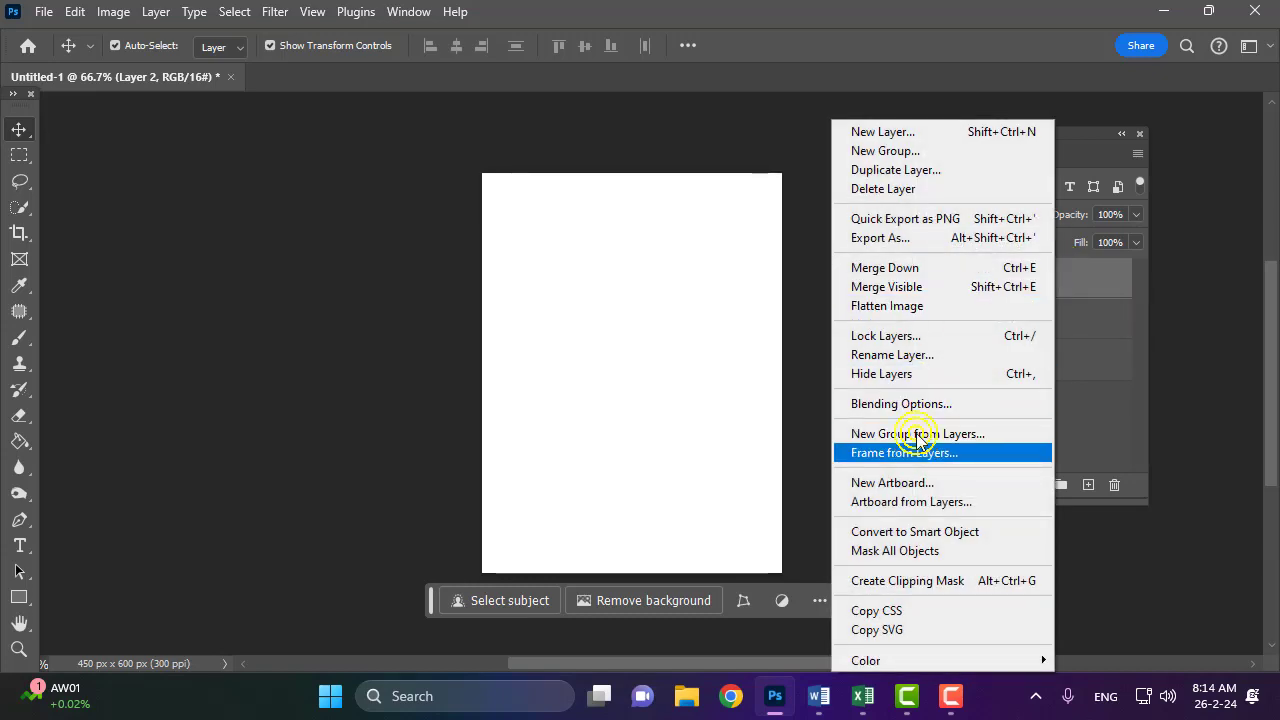
click(895, 192)
click(543, 269)
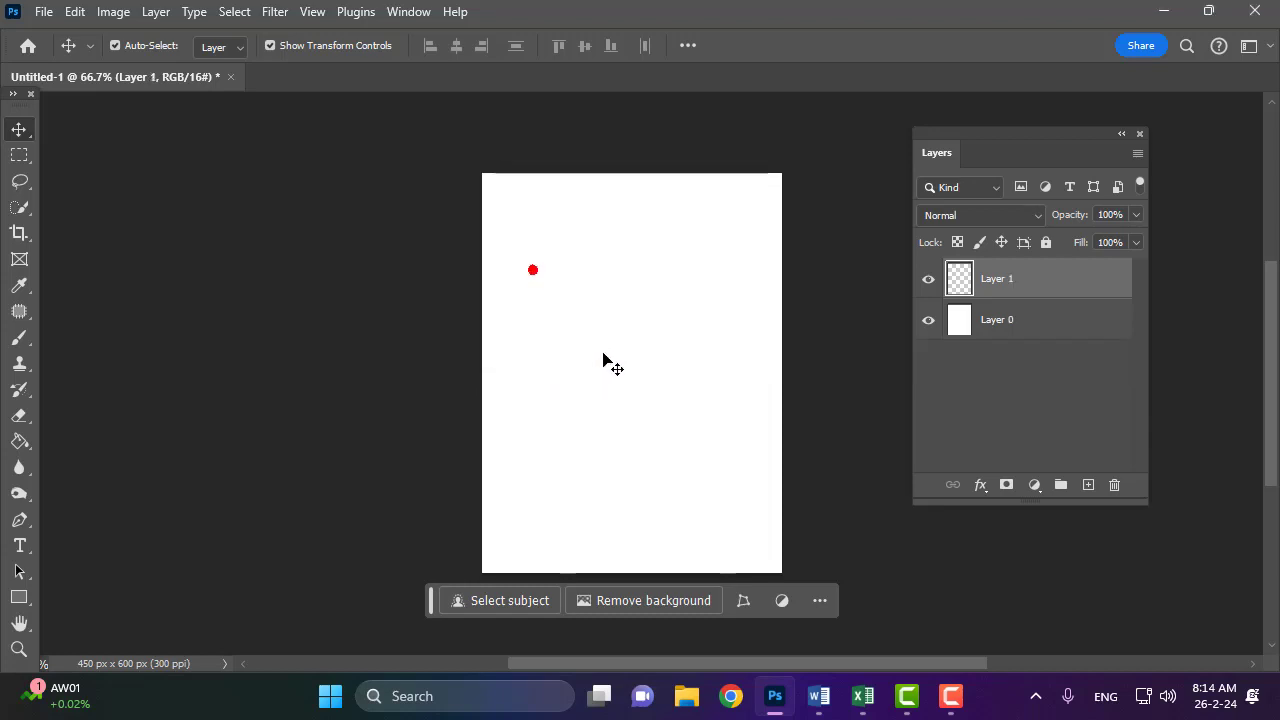
mouse_move(1023, 272)
mouse_down()
mouse_move(1084, 347)
mouse_move(1116, 485)
mouse_up()
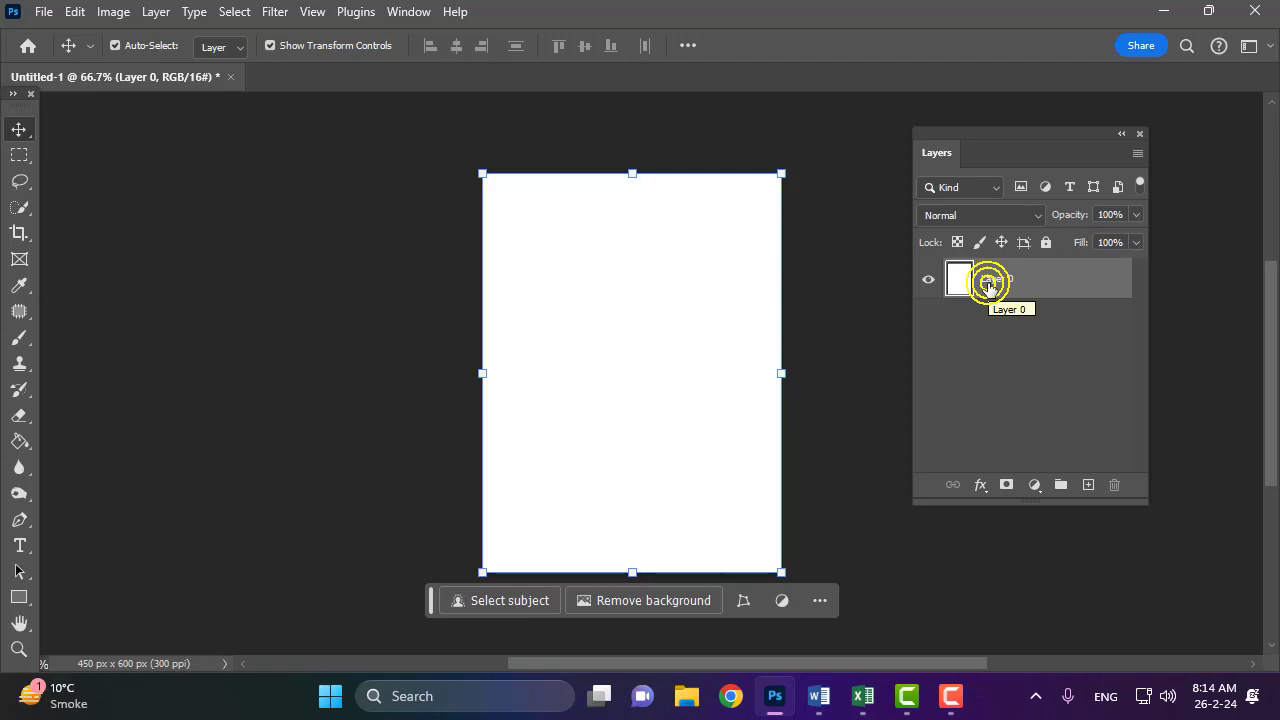
right_click(1030, 278)
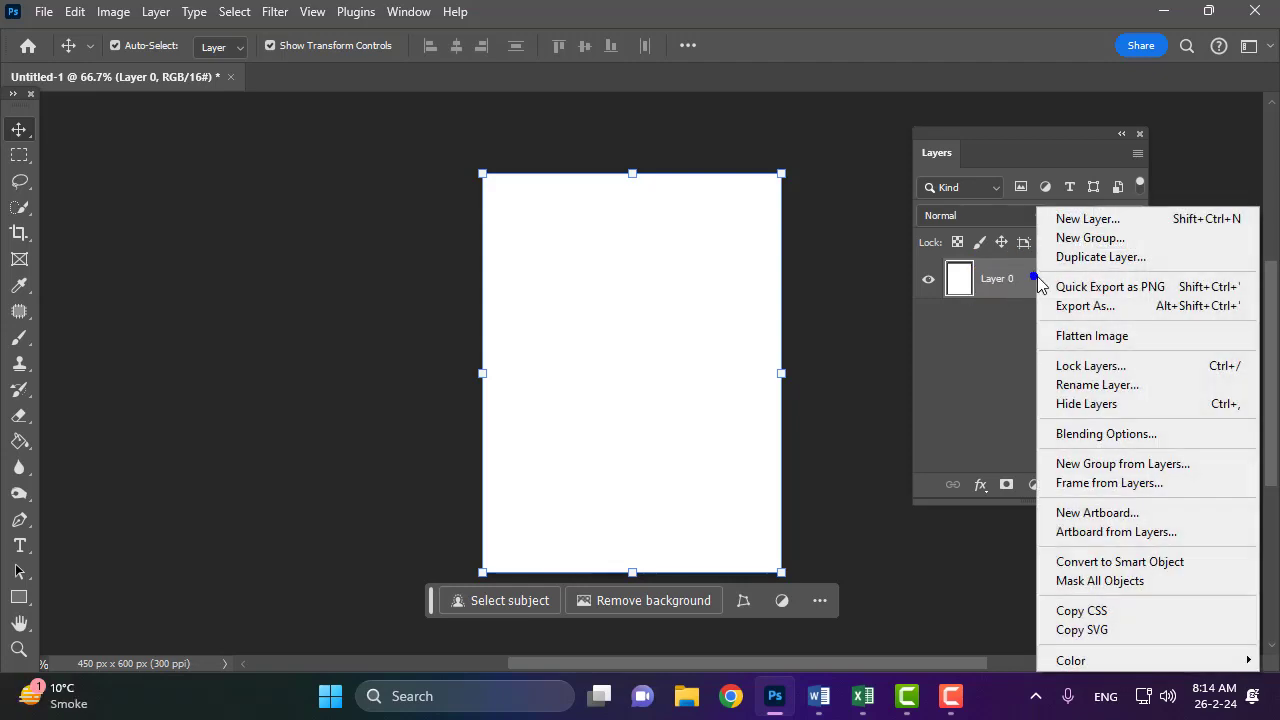
Duplicate Layer 0 as Layer 0 copy.
click(1100, 257)
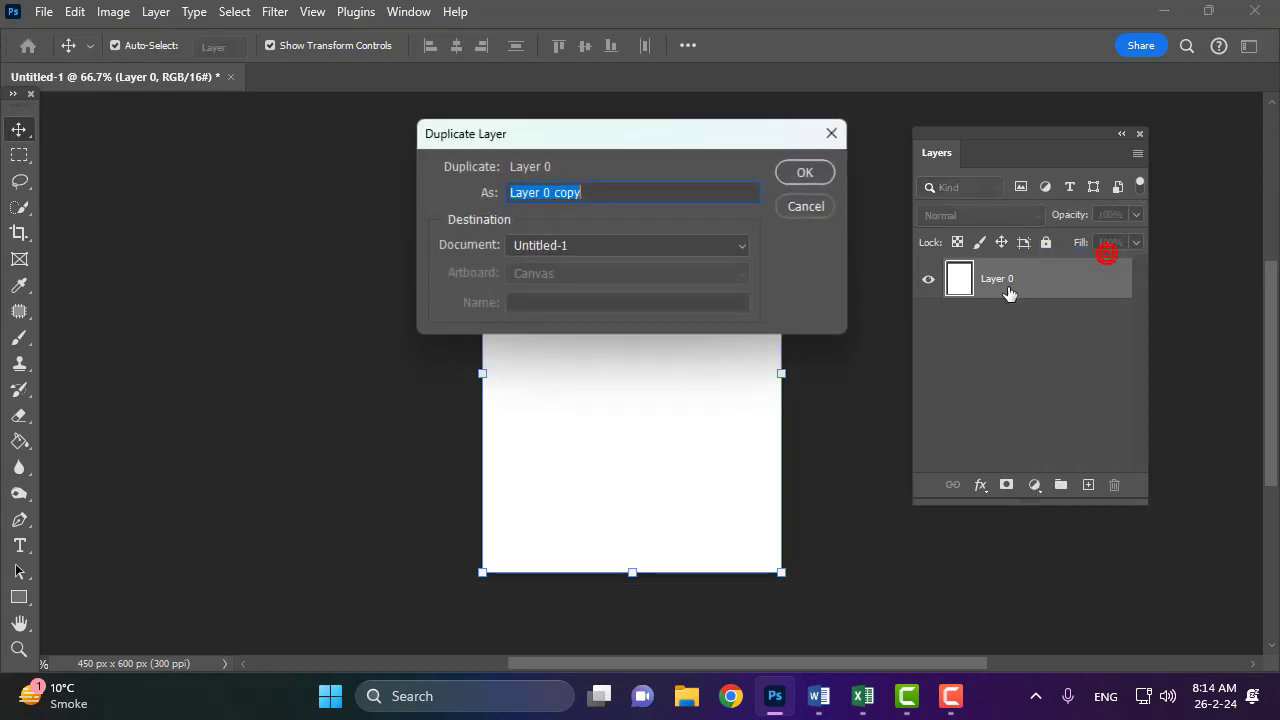
click(551, 192)
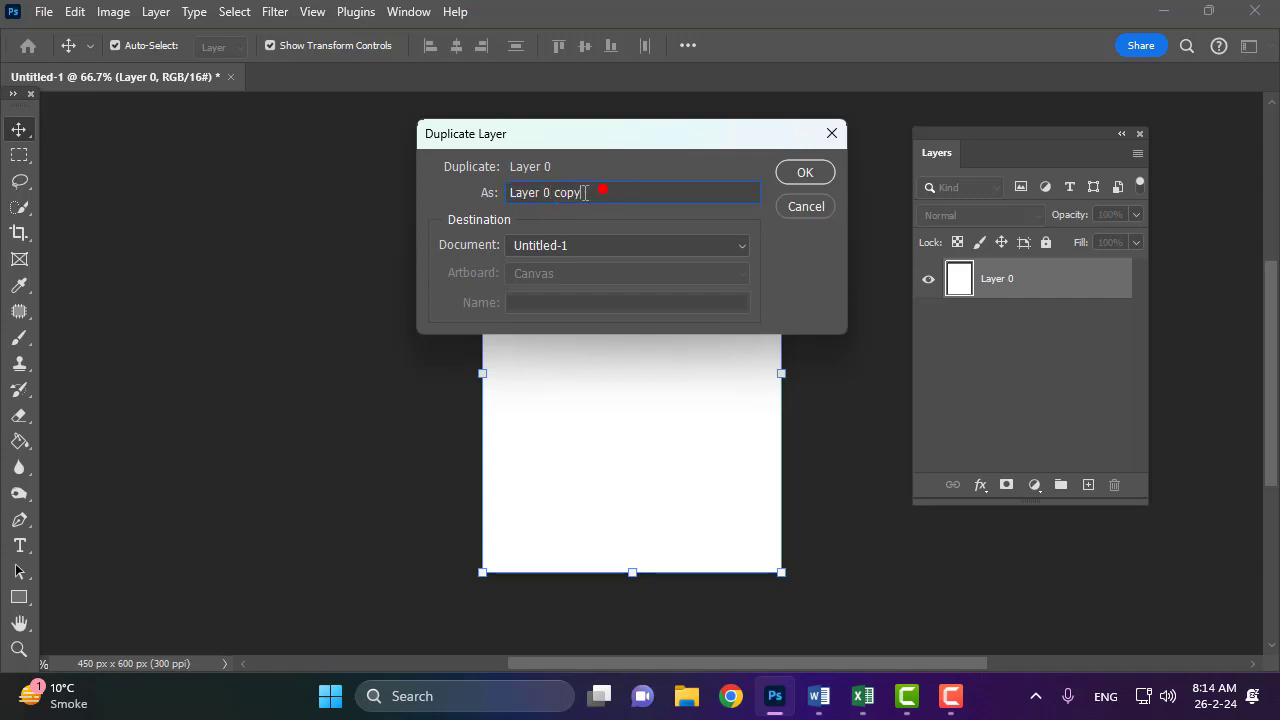
drag(558, 192, 594, 196)
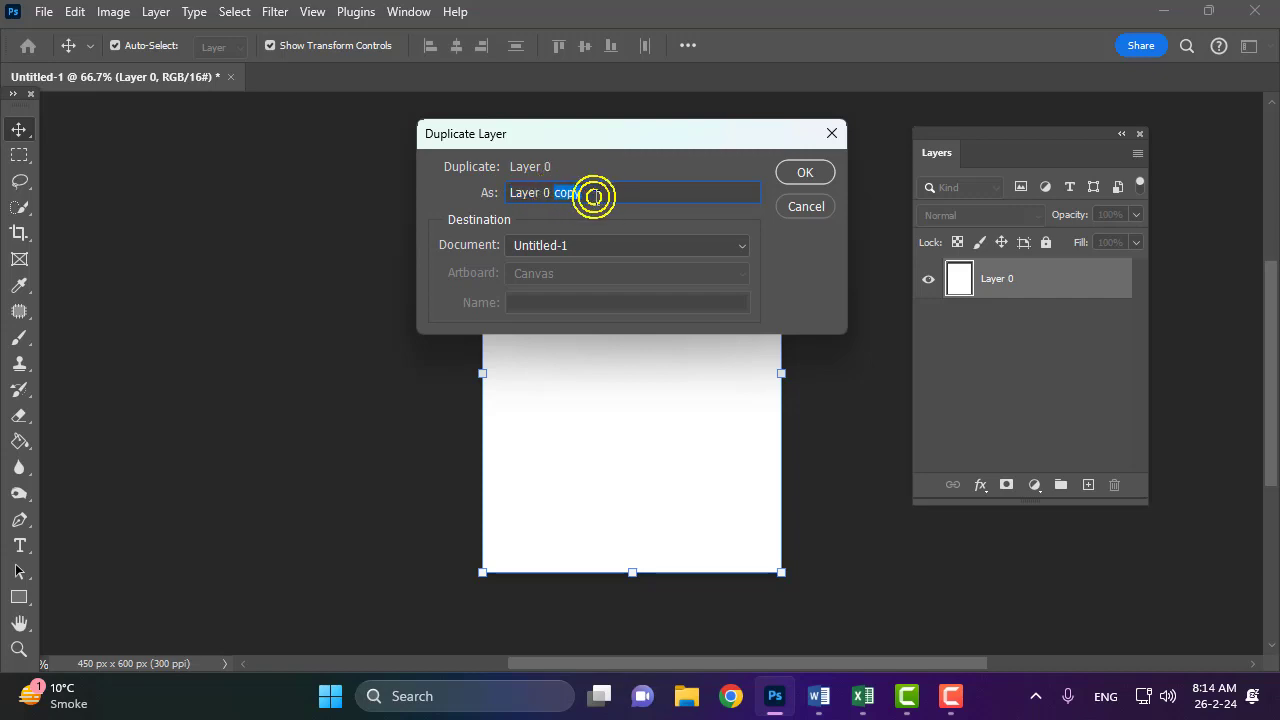
click(805, 172)
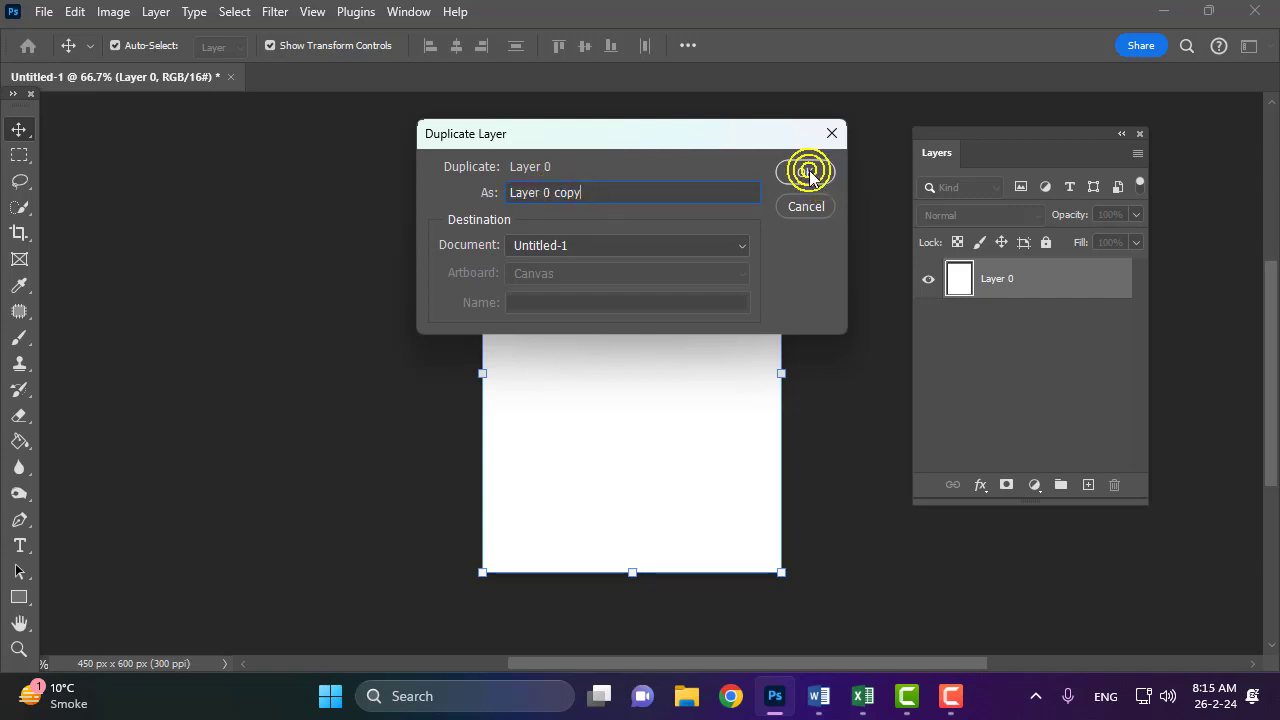
click(1045, 285)
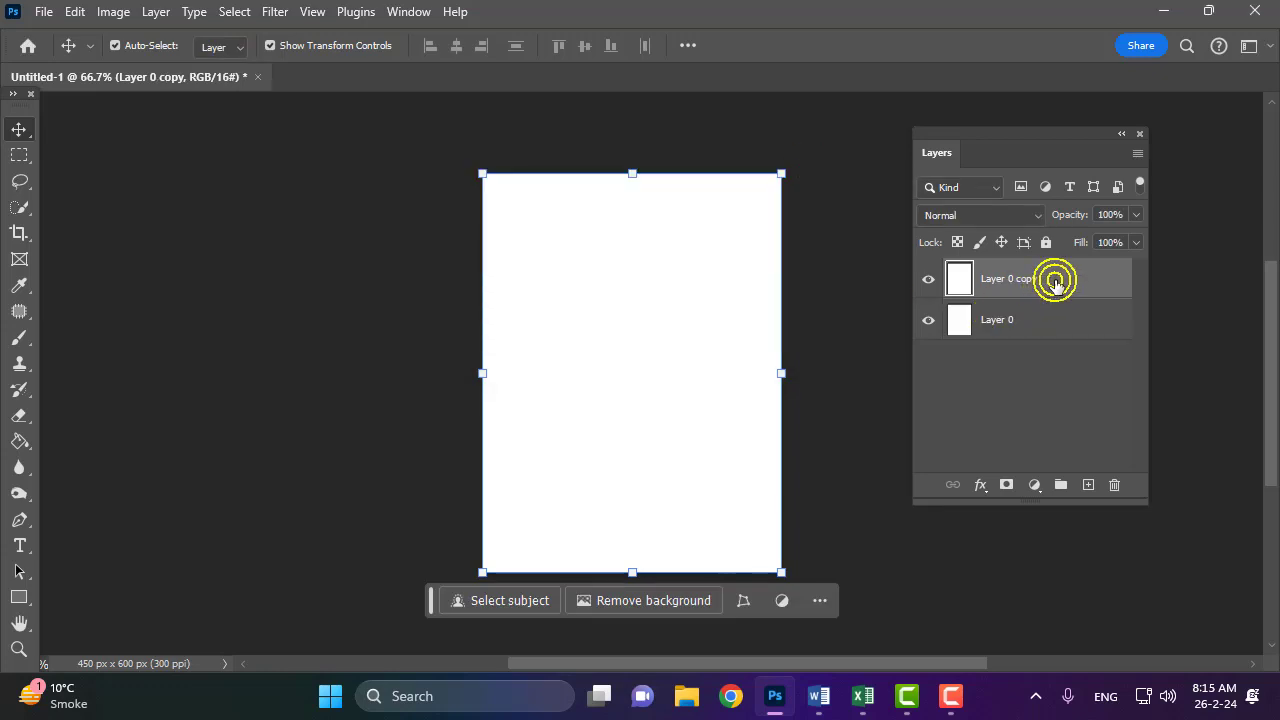
Duplicate Layer 0 copy as Layer 0 copy 2, declining the accidental delete prompt.
right_click(1055, 276)
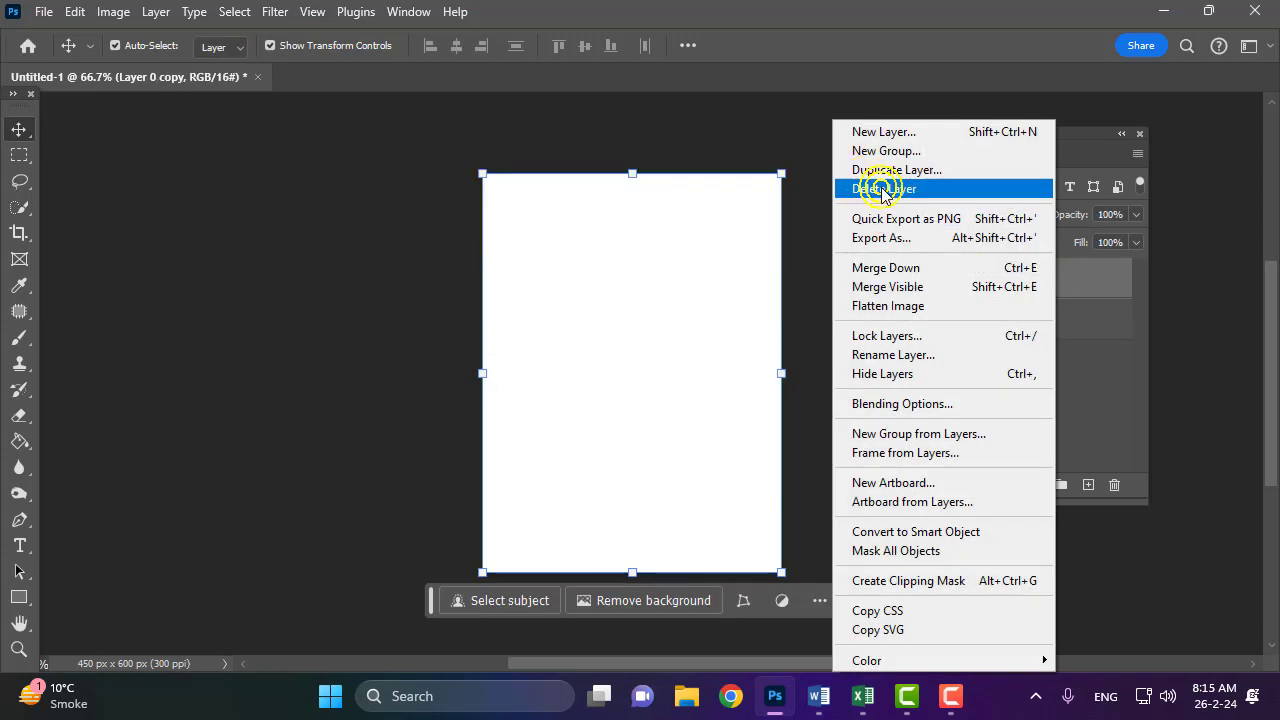
click(884, 190)
click(1034, 284)
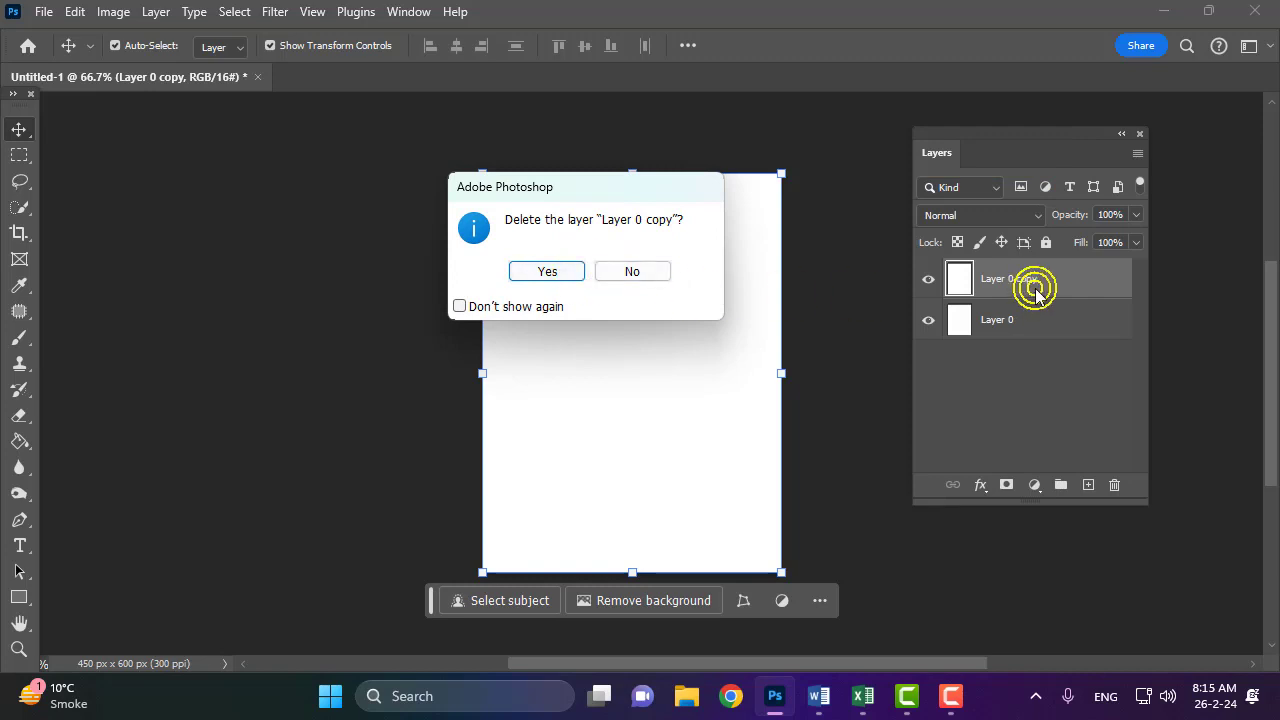
right_click(1036, 284)
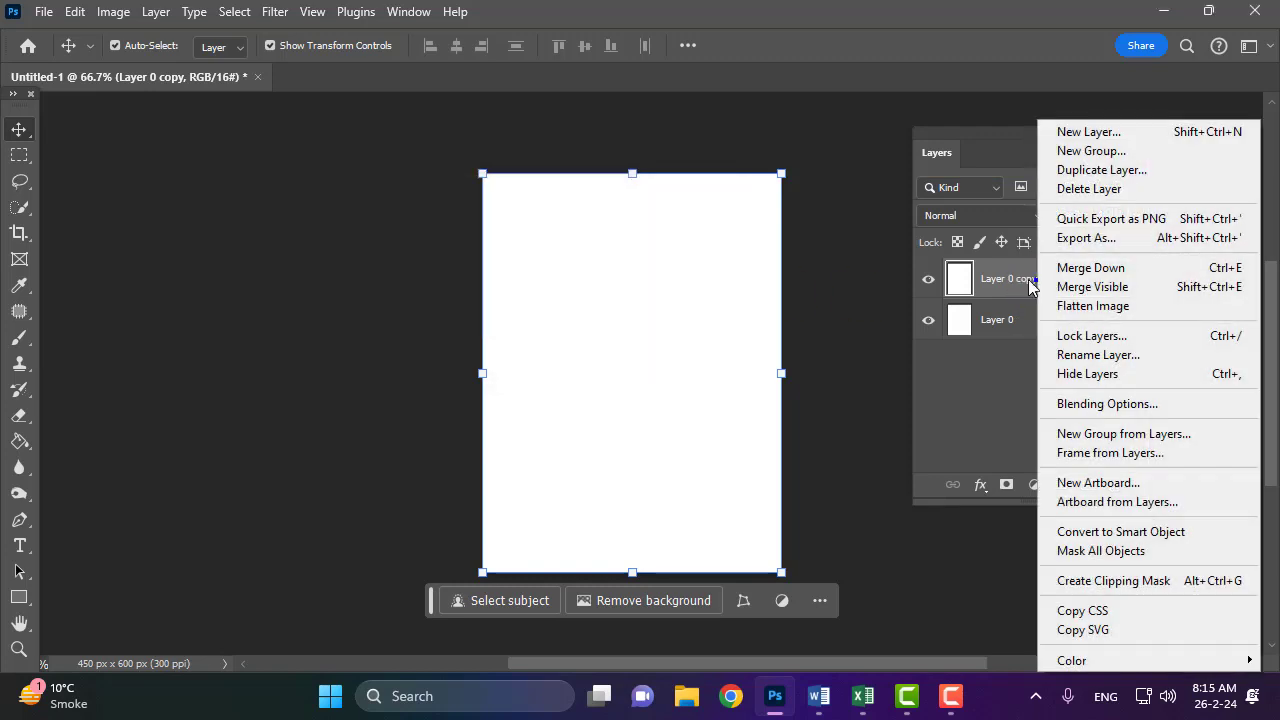
click(1097, 172)
click(605, 191)
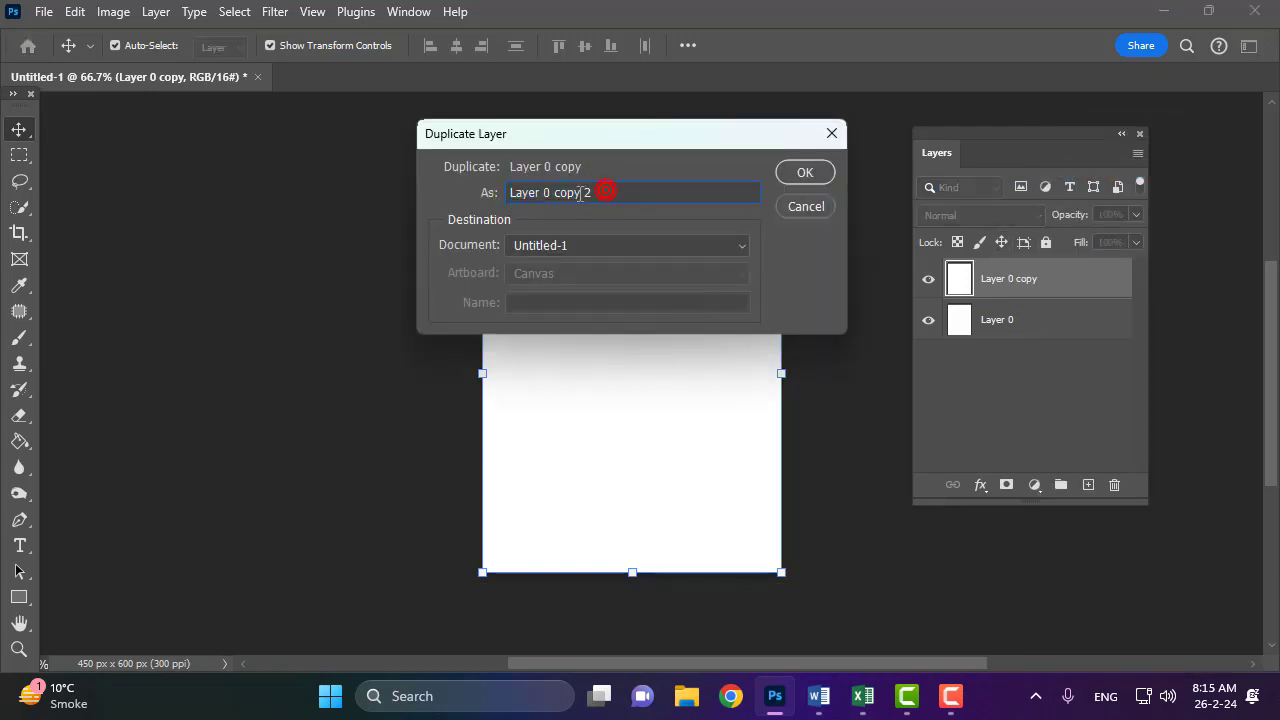
drag(571, 196, 600, 194)
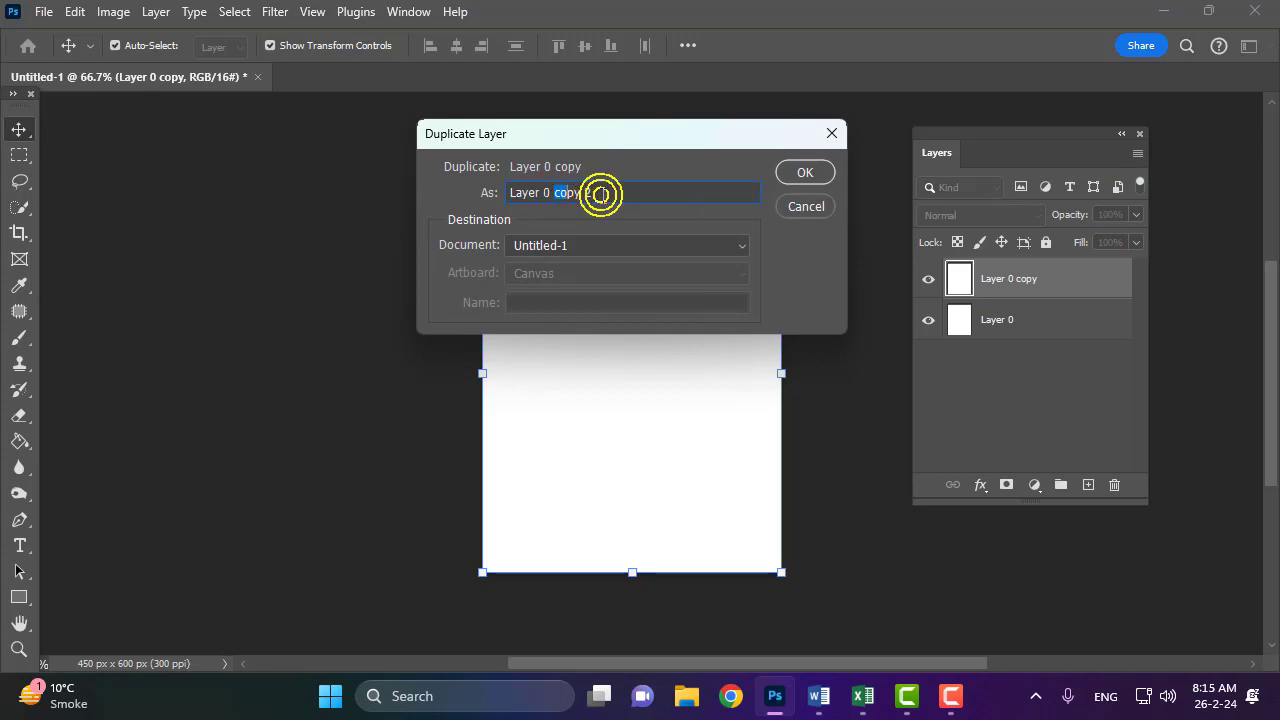
click(804, 172)
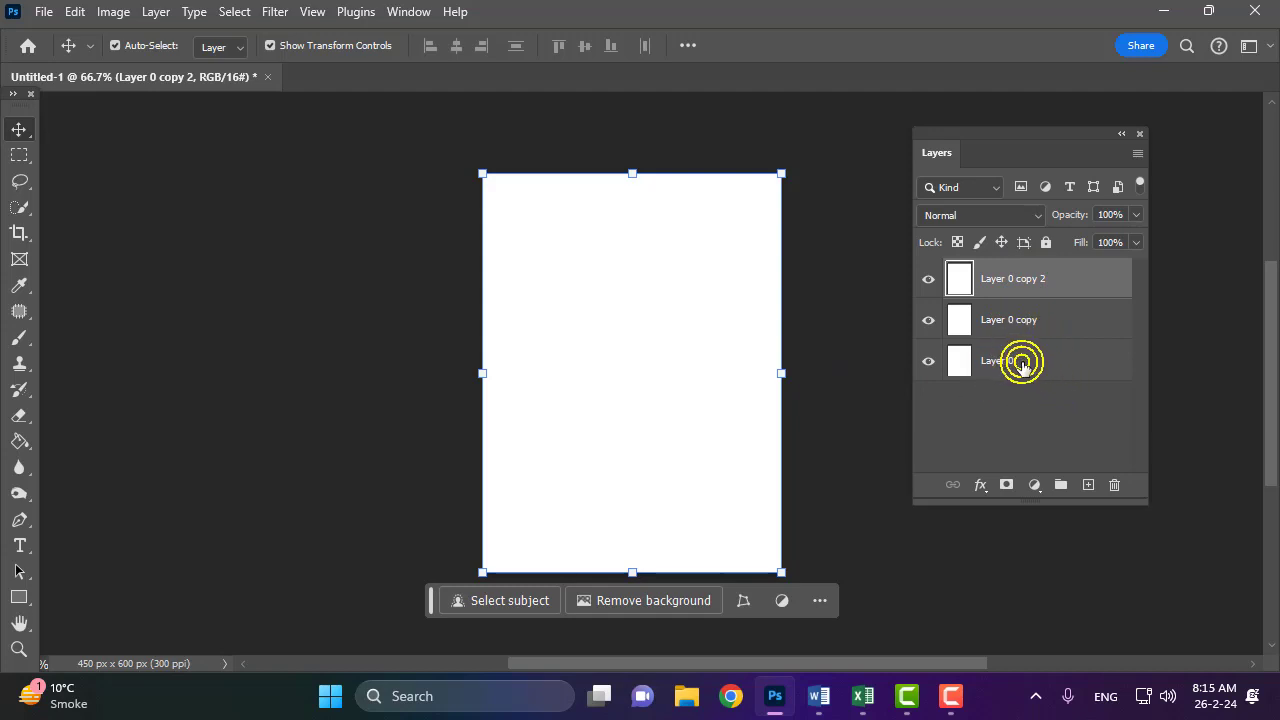
Alt-drag Layer 0 to make Layer 0 copy 3 directly above it.
drag(1008, 362, 1092, 490)
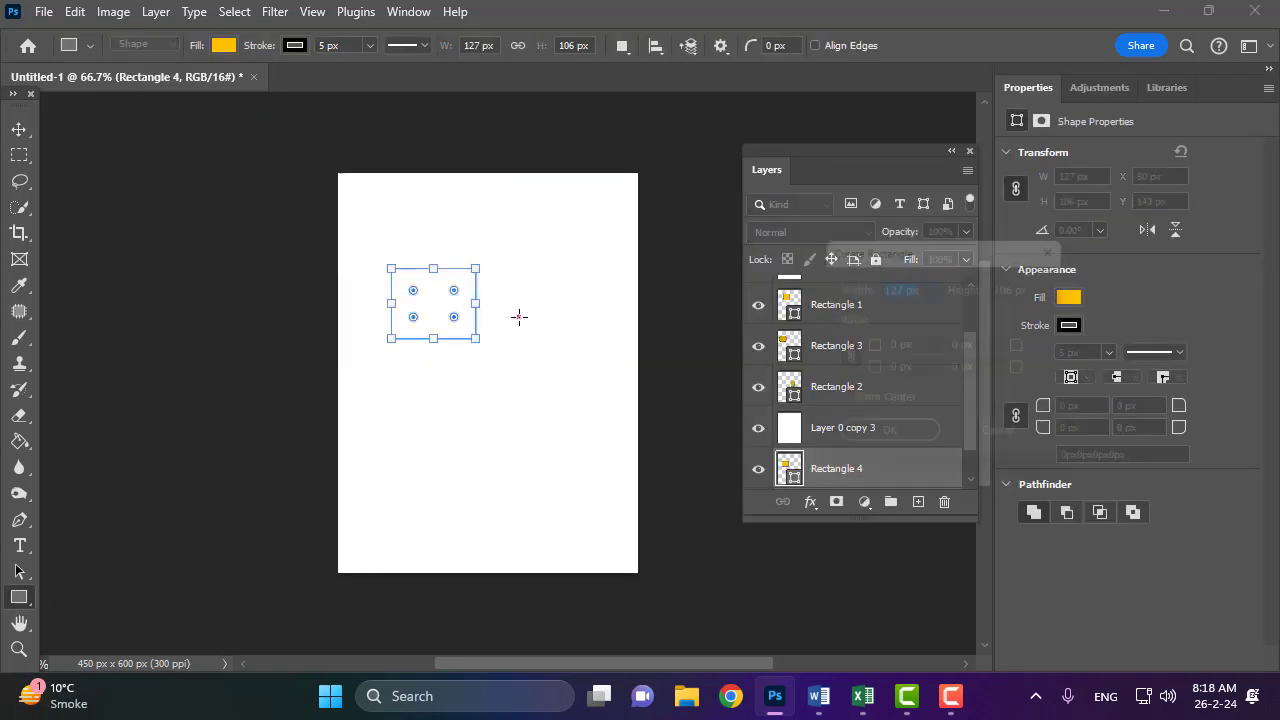
Cancel the Create Rectangle dialog and create Untitled-2, a new 450×600 px document.
click(519, 317)
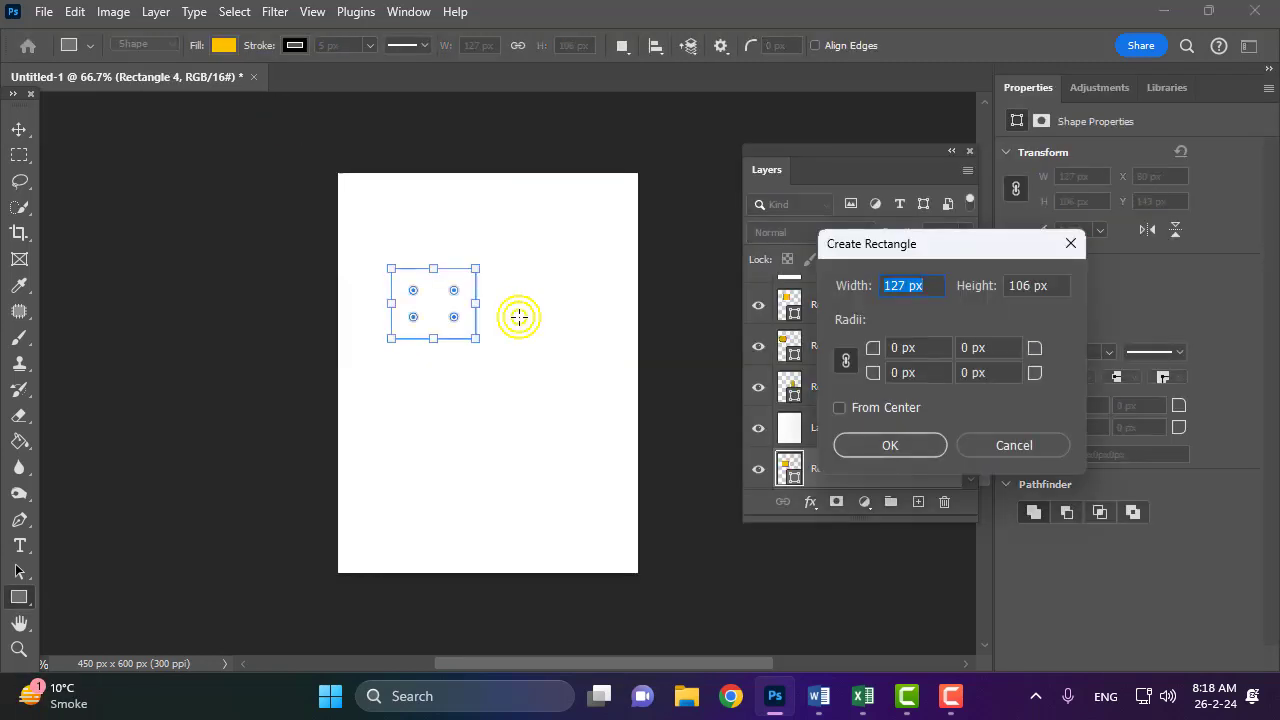
key(Escape)
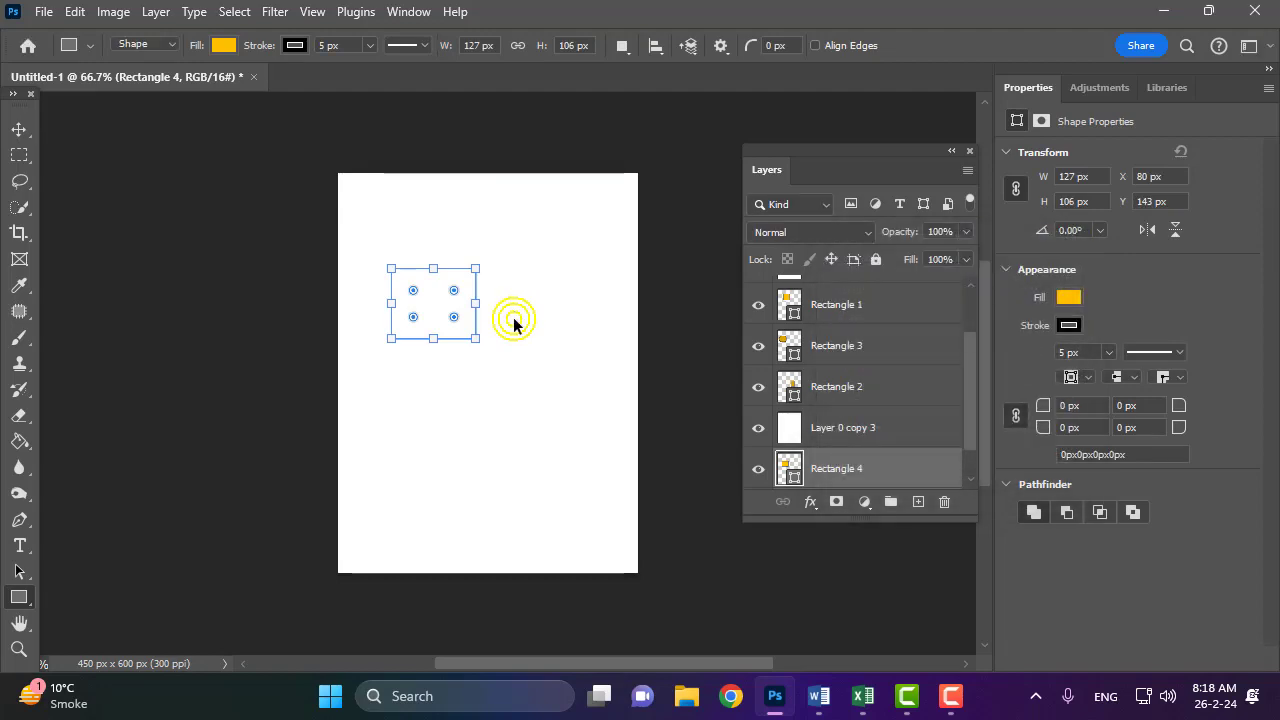
key(ctrl+n)
click(1028, 653)
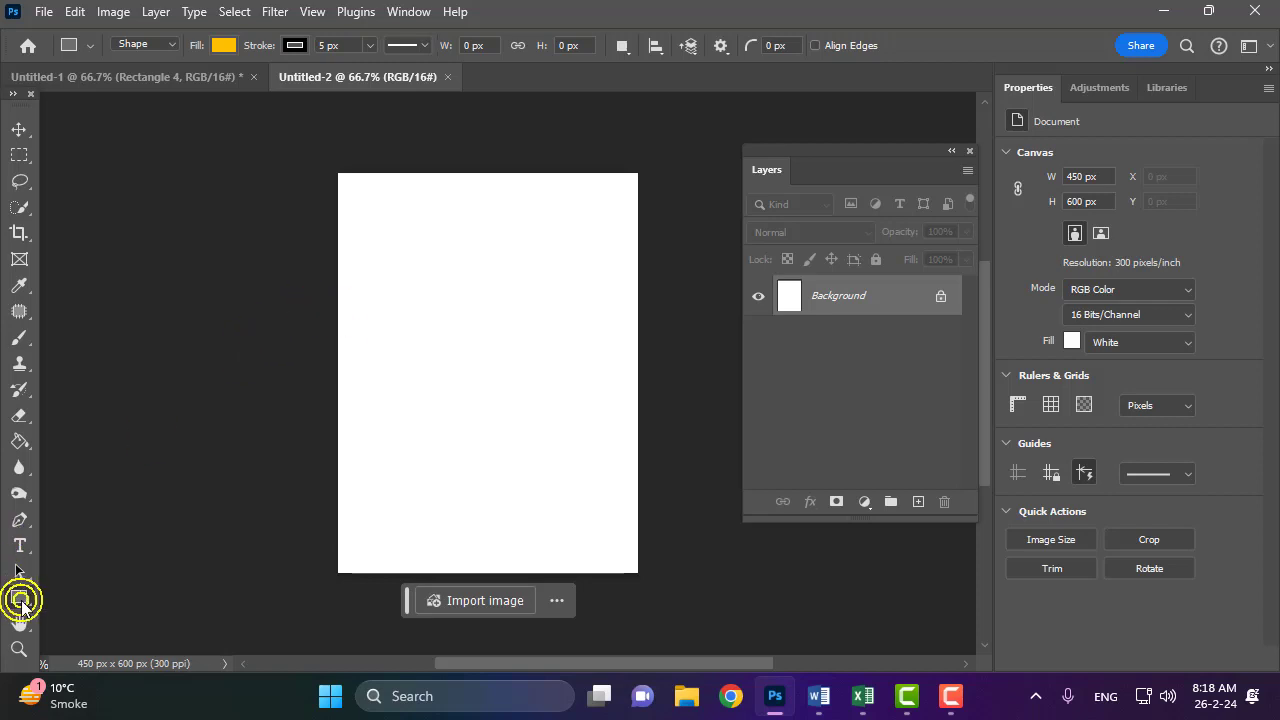
Draw yellow Rectangle 1 near the top-left, then yellow Ellipse 1 below it with the Ellipse Tool.
drag(411, 263, 480, 338)
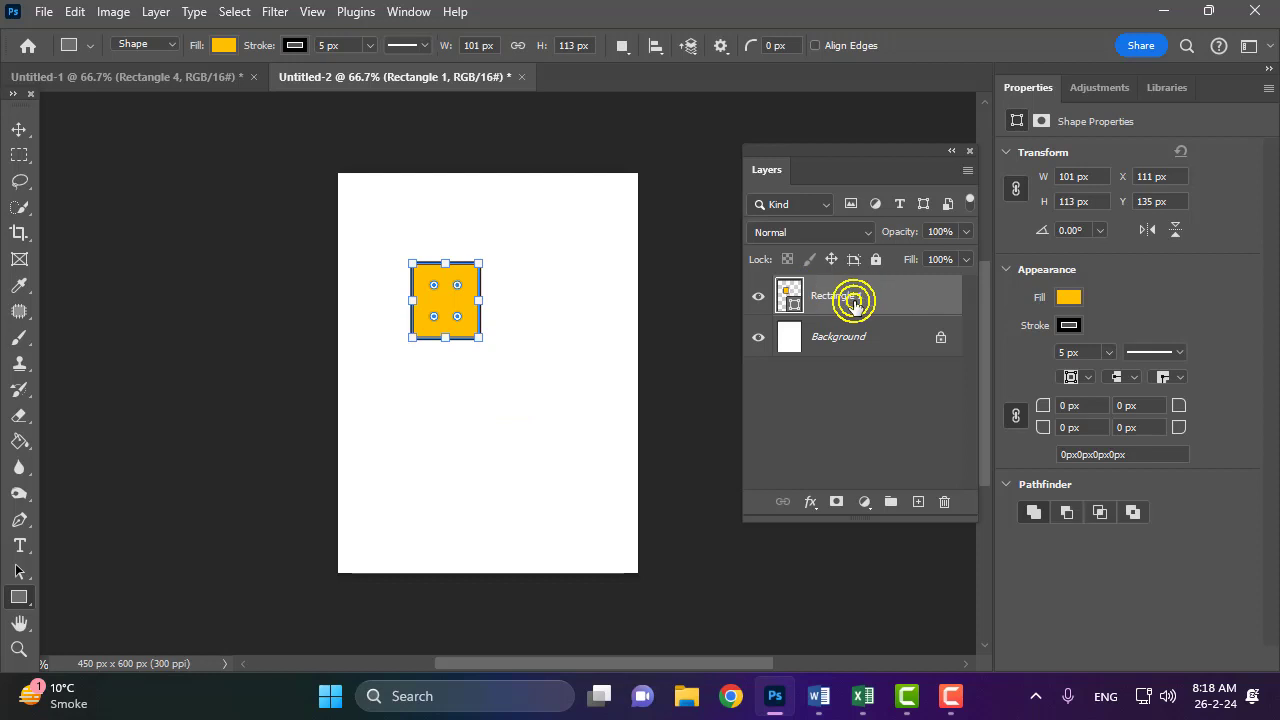
right_click(20, 602)
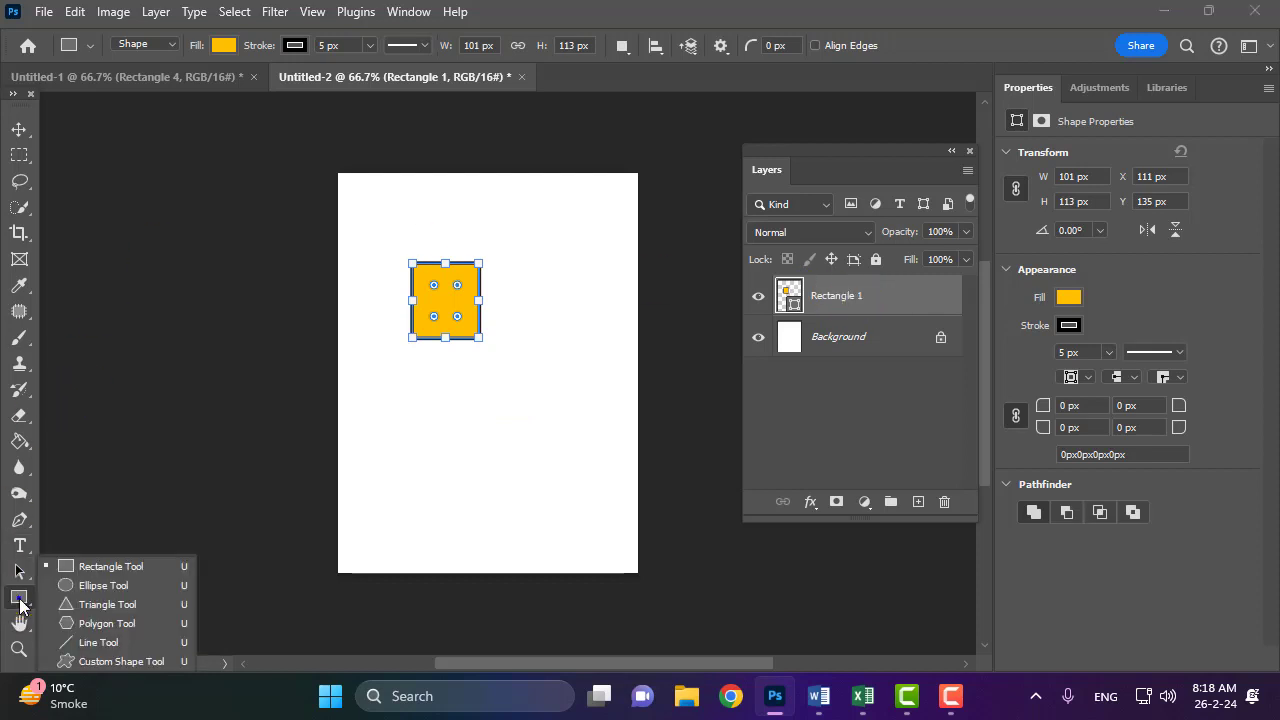
click(77, 587)
drag(433, 363, 541, 481)
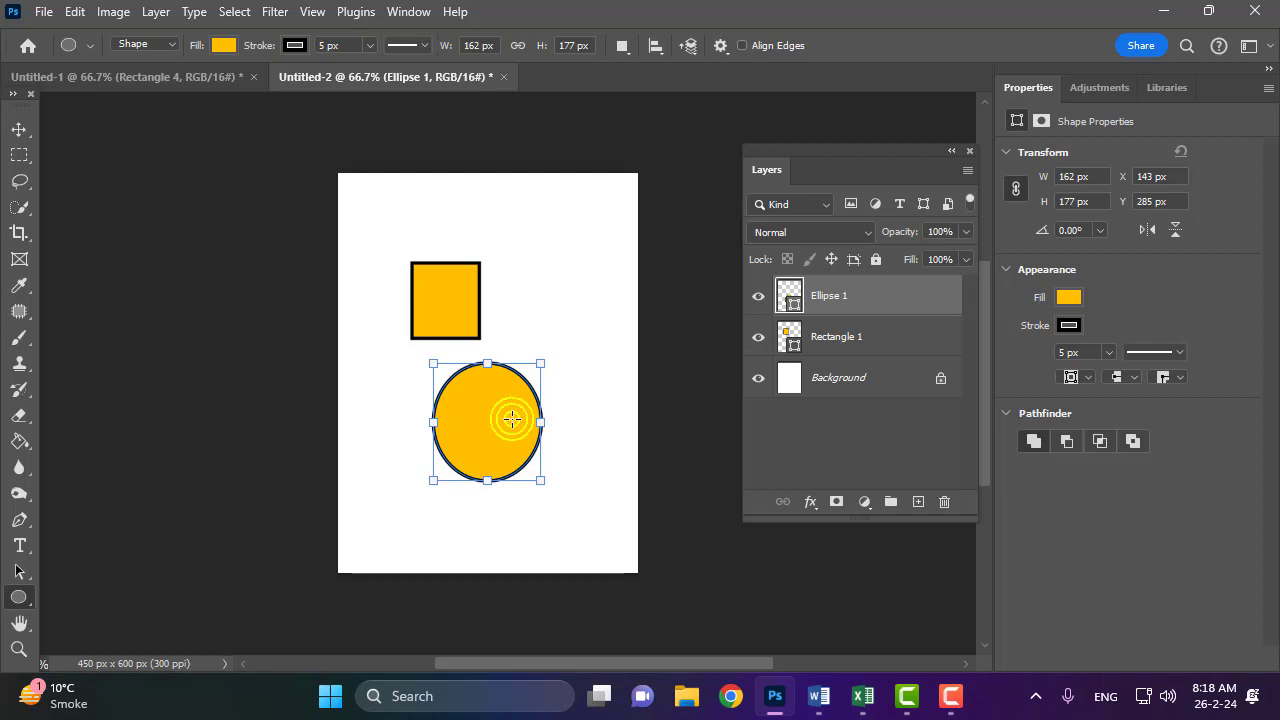
Click through the Rectangle 1, Background and Ellipse 1 layers, ending with Ellipse 1 selected.
click(887, 337)
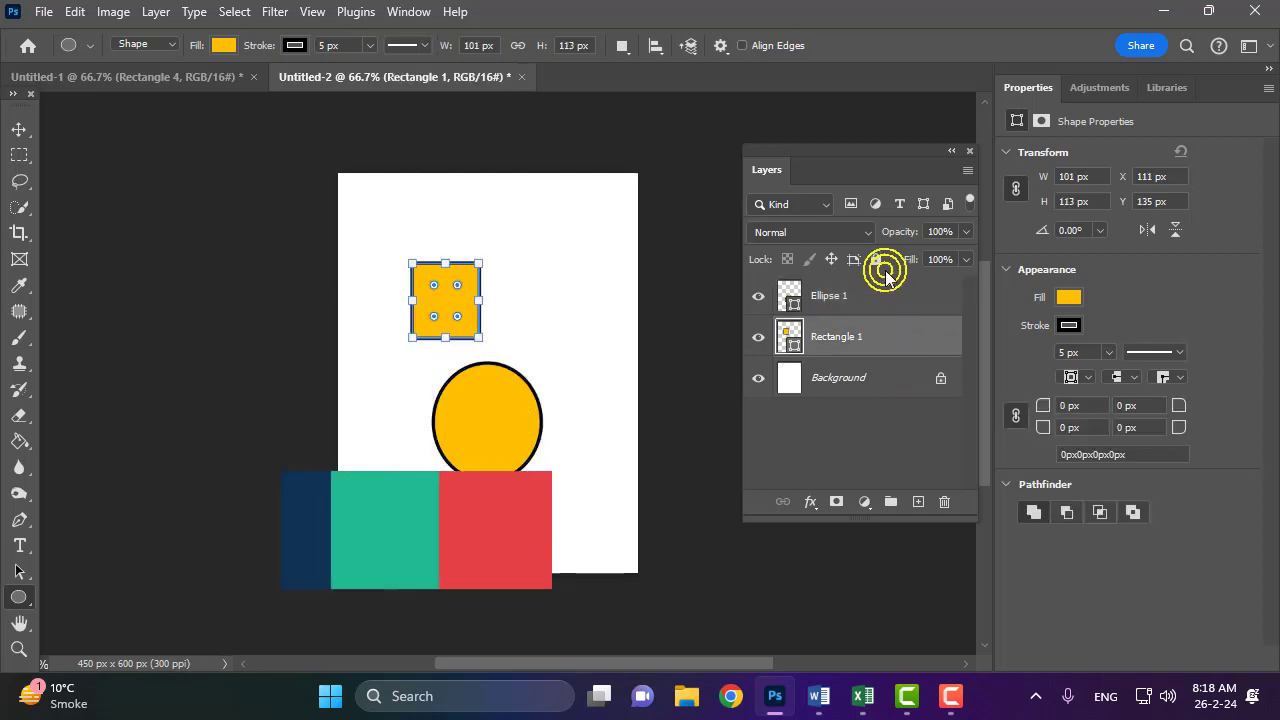
click(872, 294)
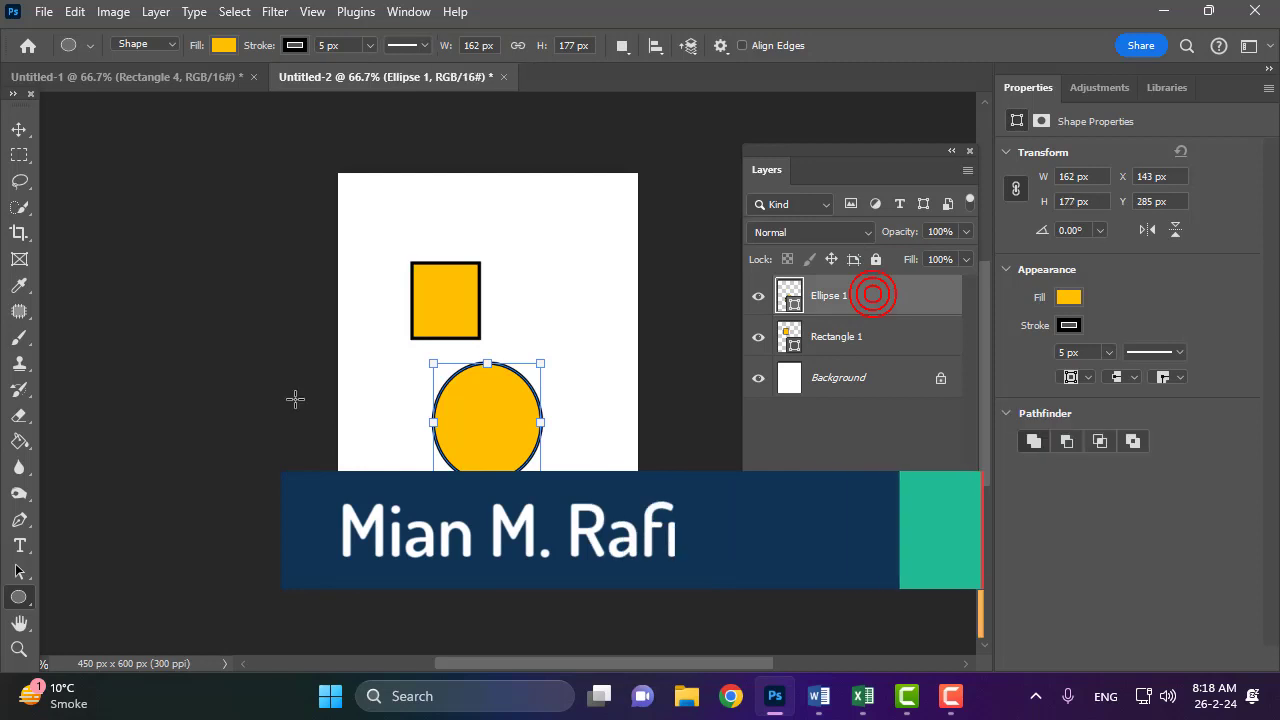
click(905, 338)
click(889, 379)
click(880, 335)
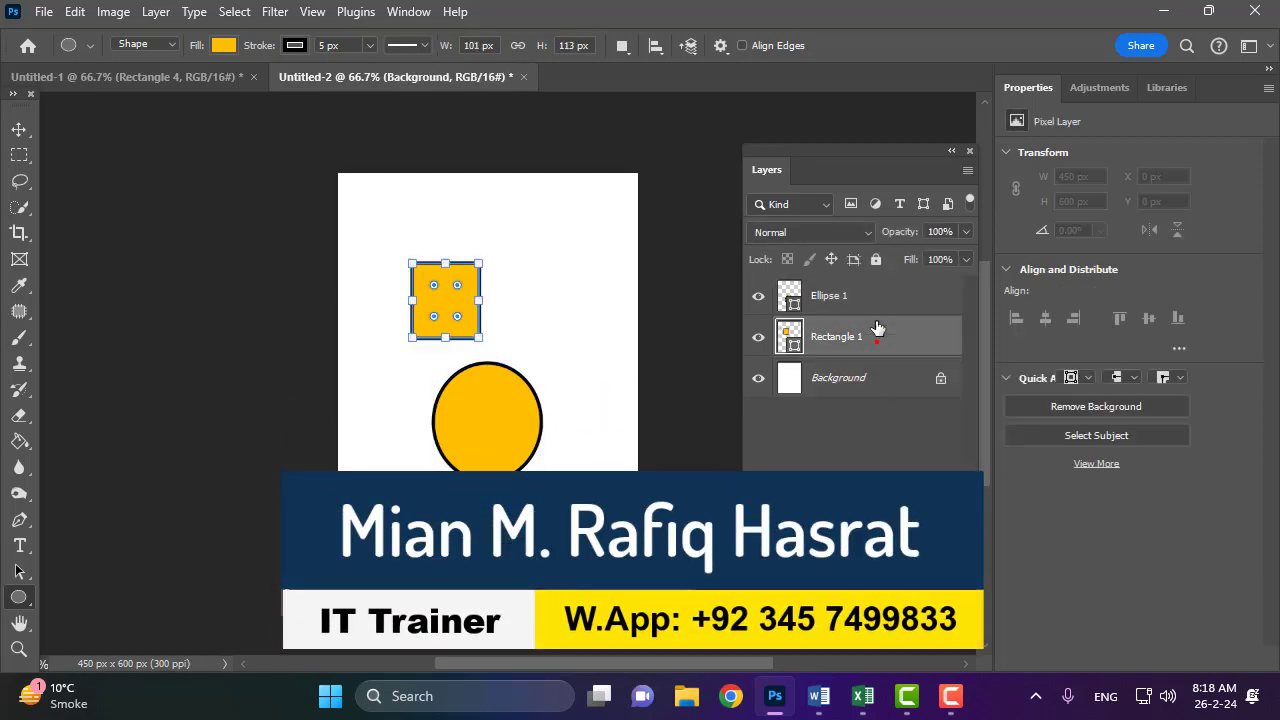
key(alt+bracketright)
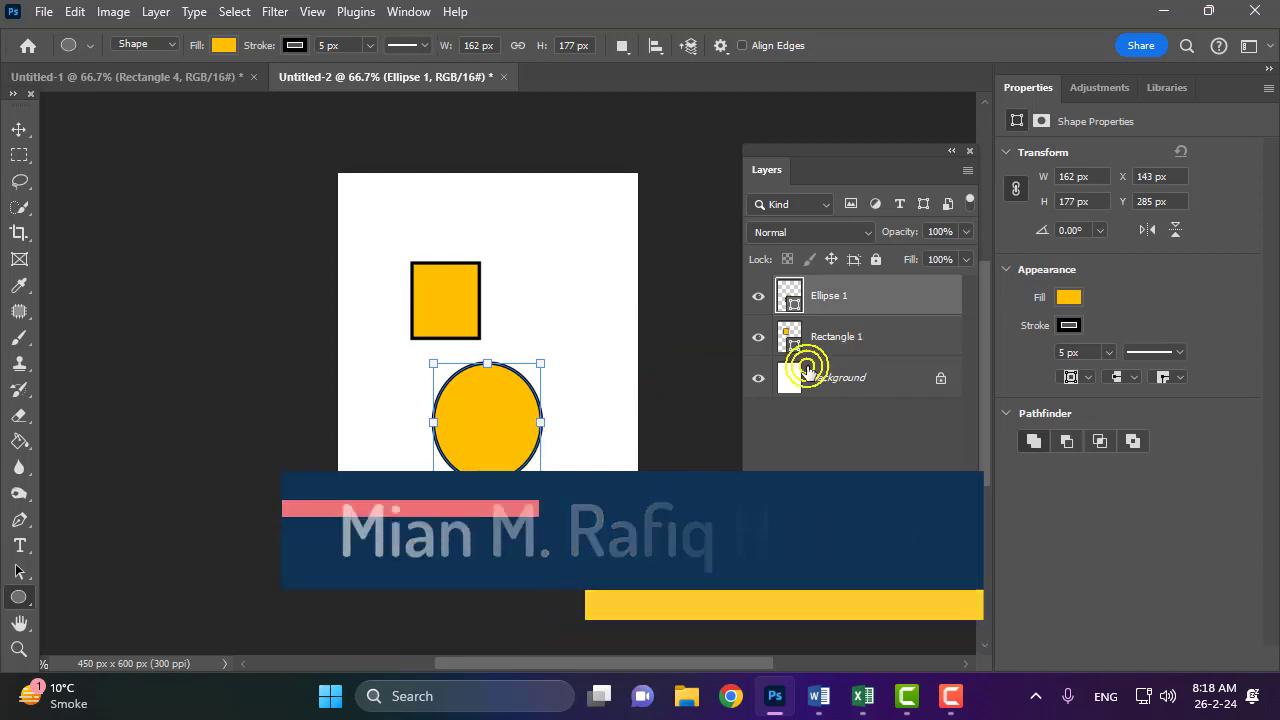
click(865, 338)
click(857, 292)
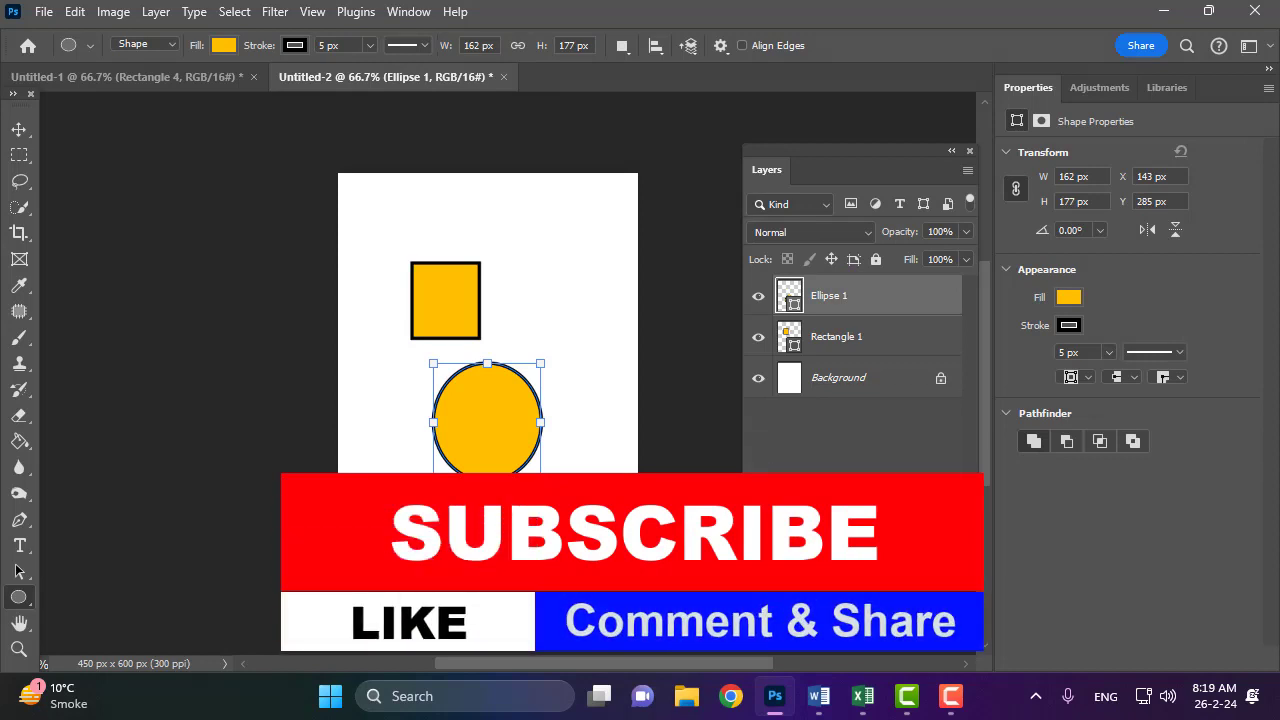
Duplicate Ellipse 1 with Ctrl+J to make Ellipse 1 copy, then select the copy.
key(ctrl+j)
click(838, 350)
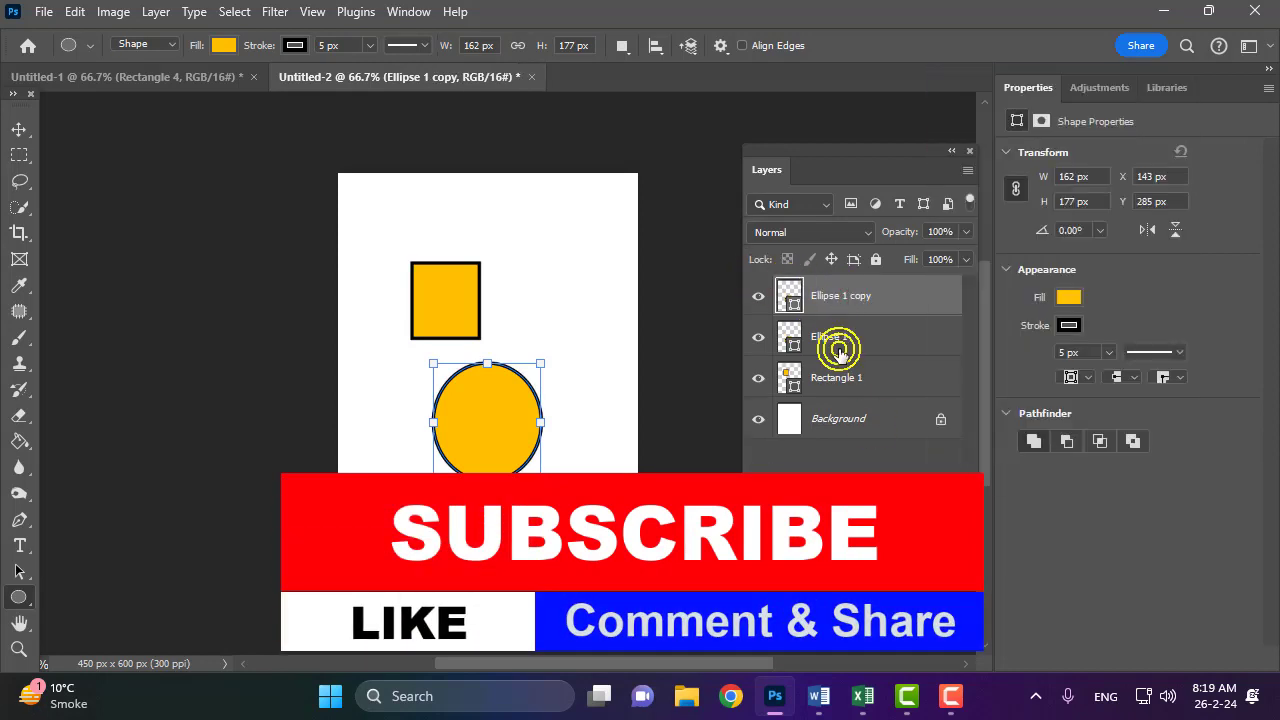
click(830, 284)
click(826, 336)
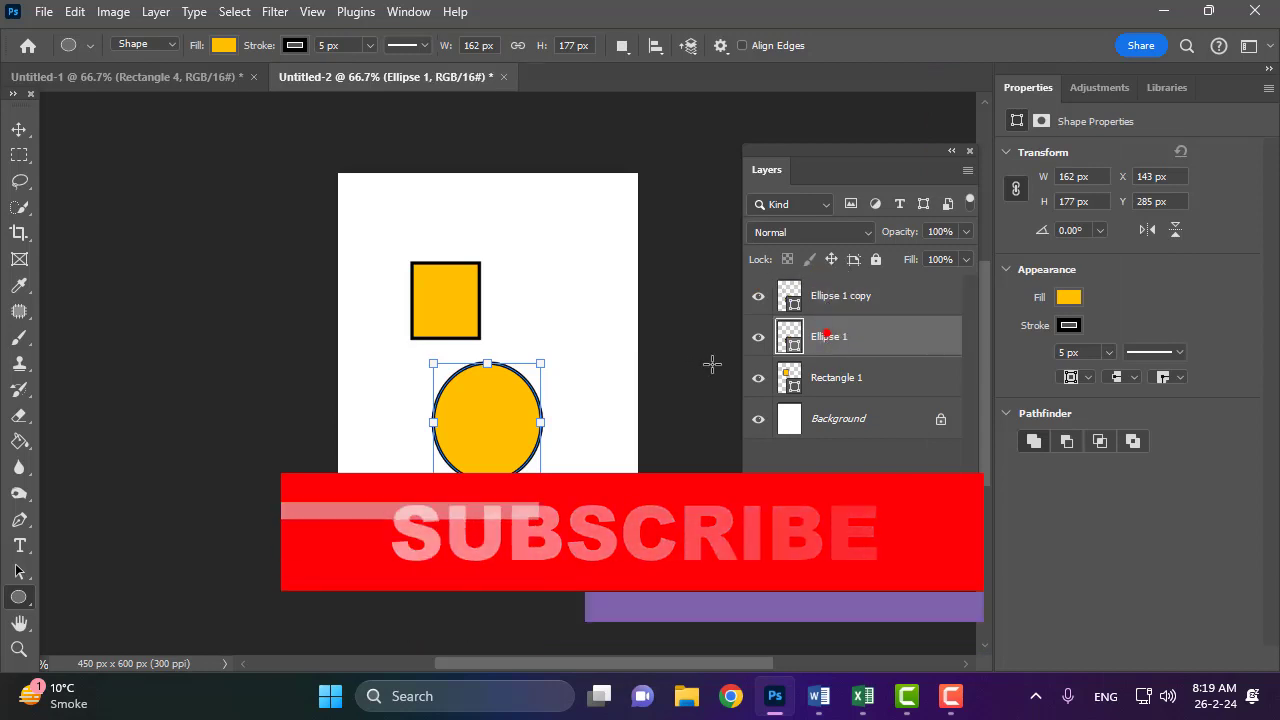
click(506, 402)
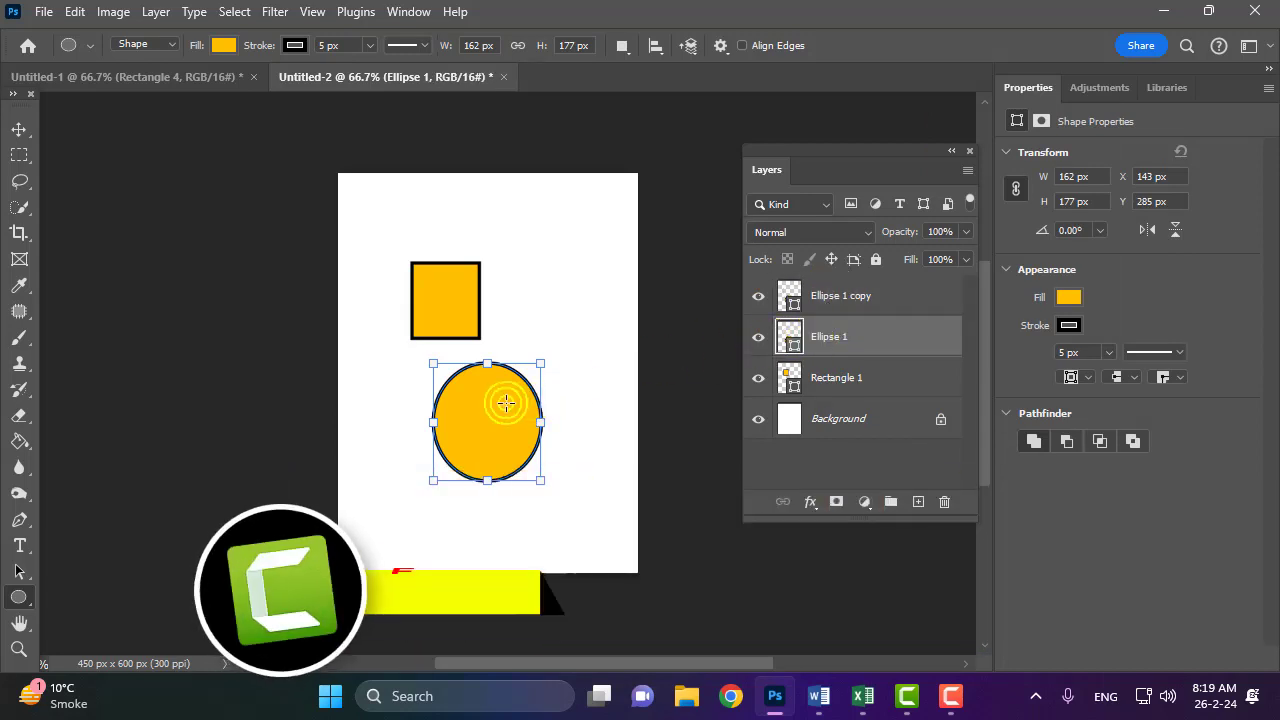
click(791, 334)
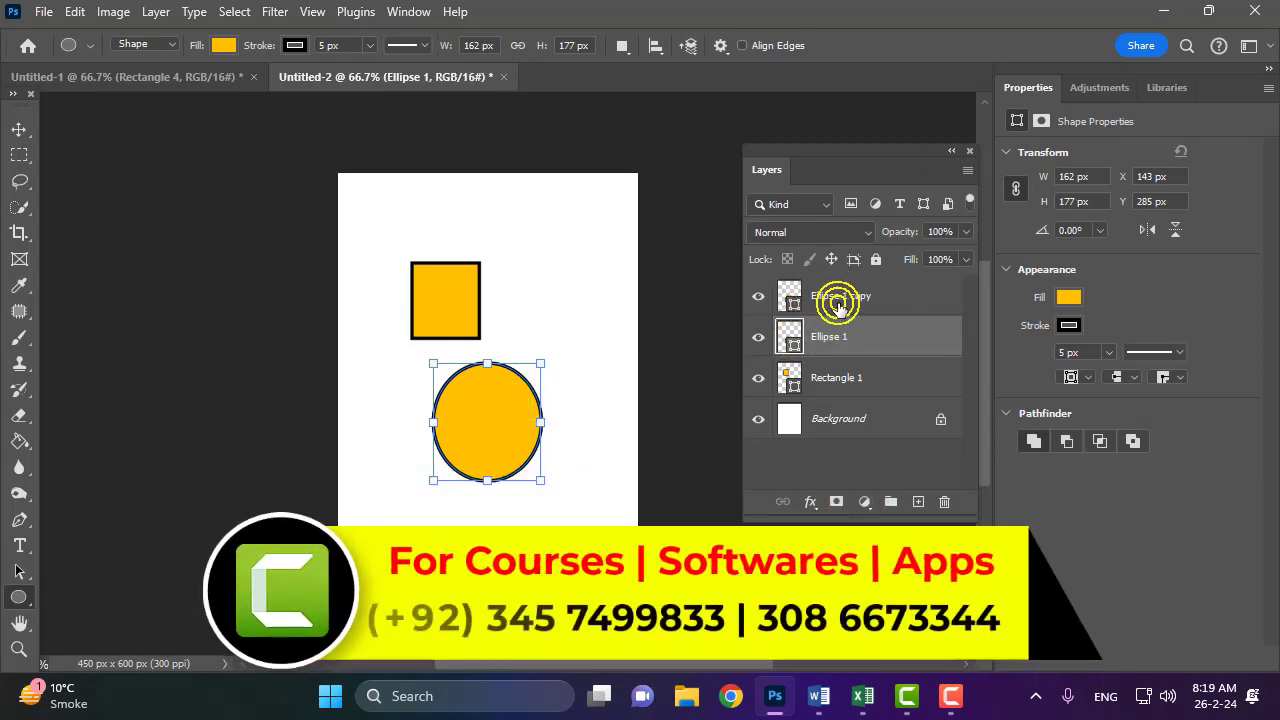
double_click(829, 338)
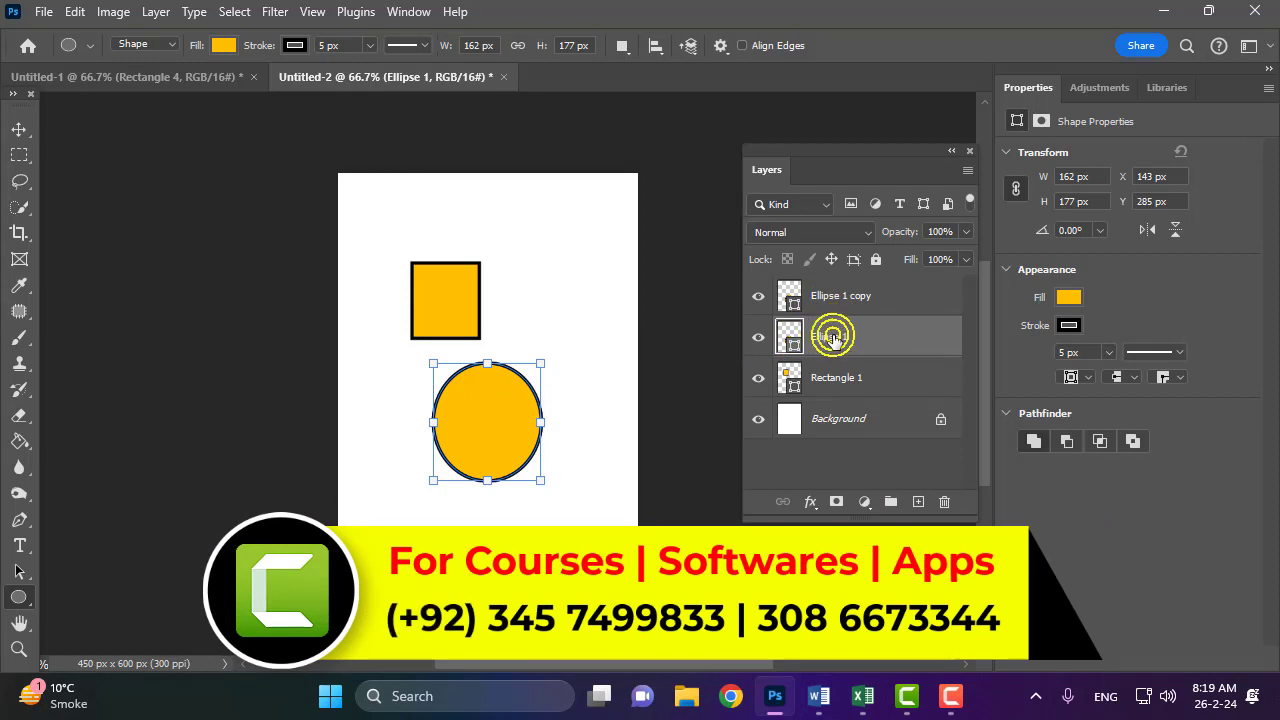
click(812, 293)
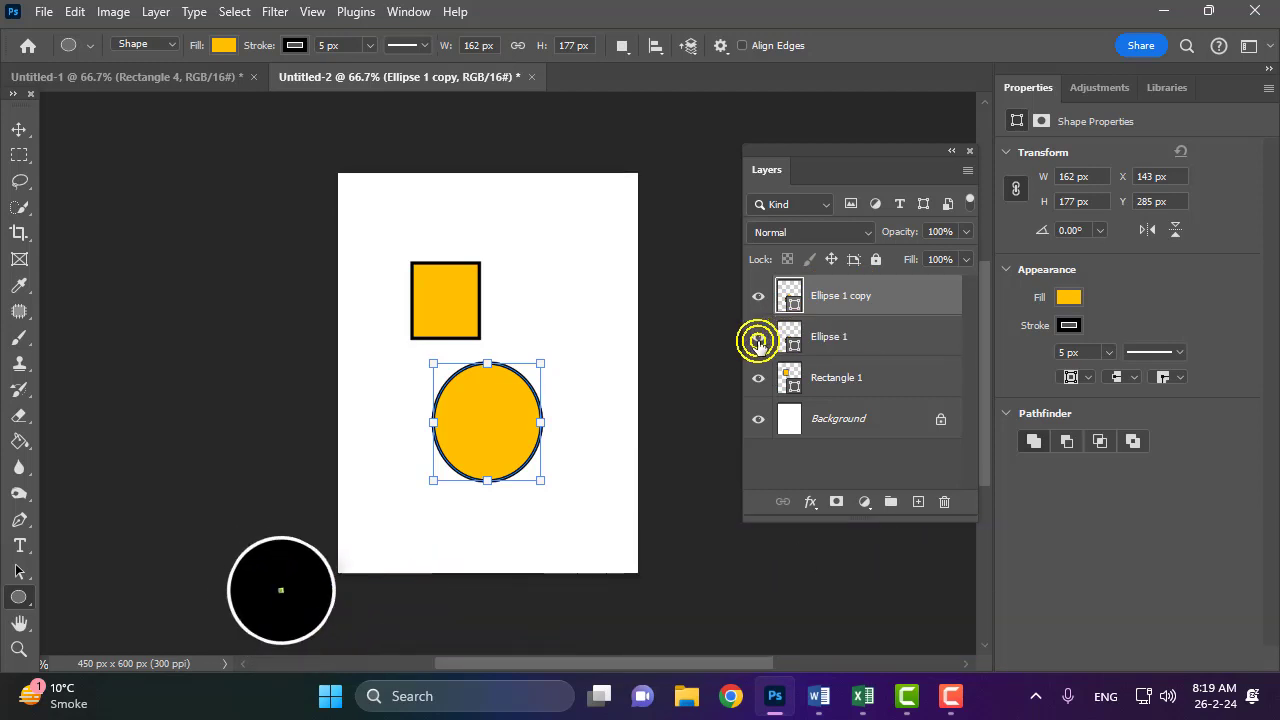
Hide the original Ellipse 1 layer, keeping Ellipse 1 copy visible.
click(758, 338)
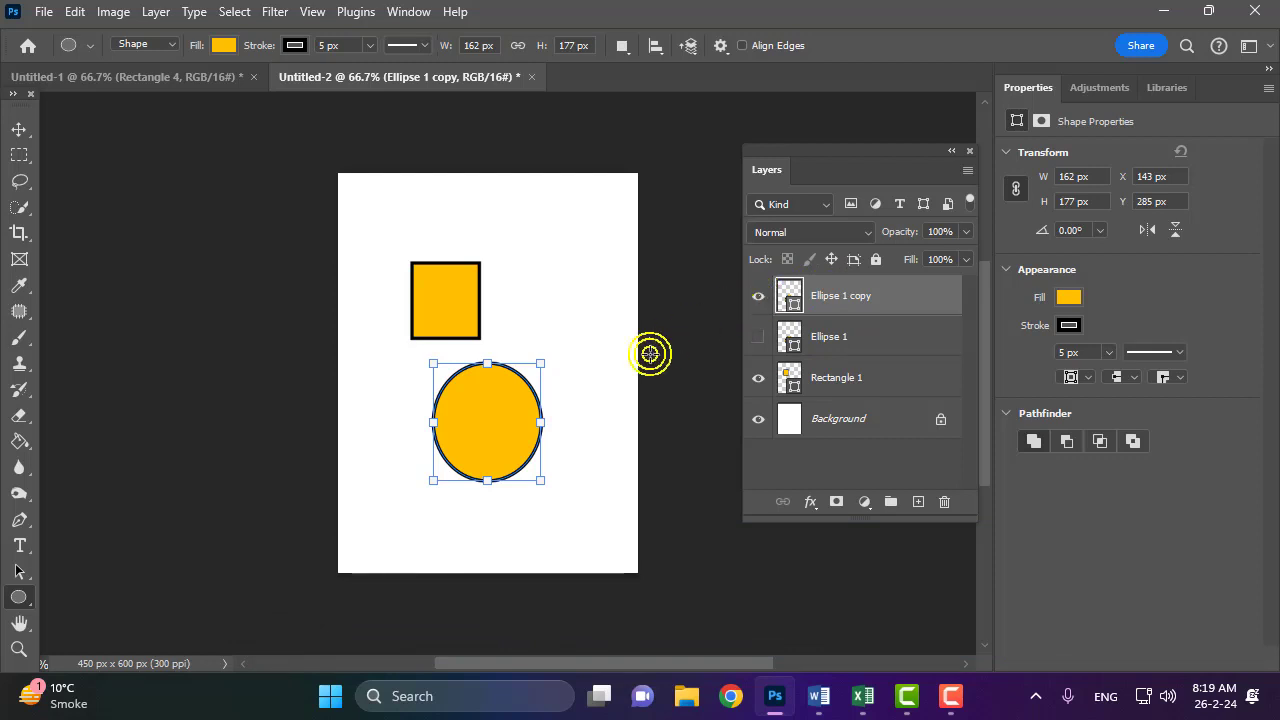
click(757, 296)
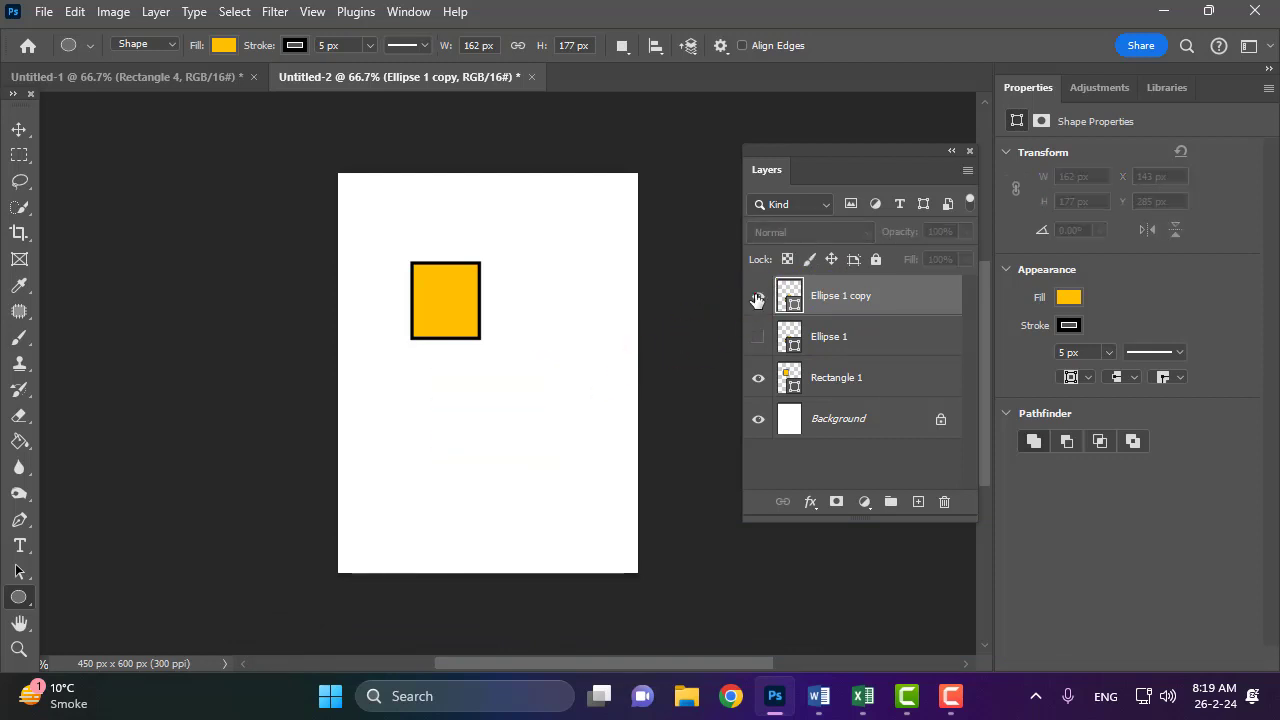
click(757, 296)
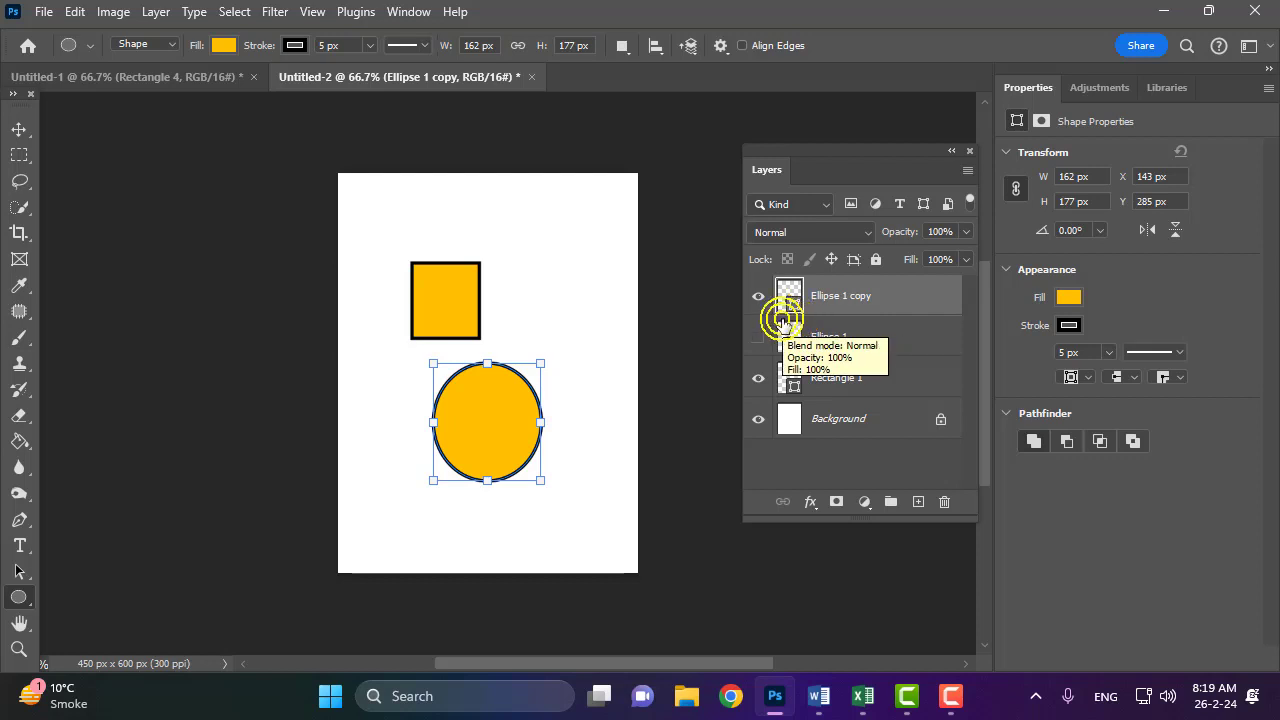
With the Move tool, drag the circle and square around the canvas to try positions.
key(v)
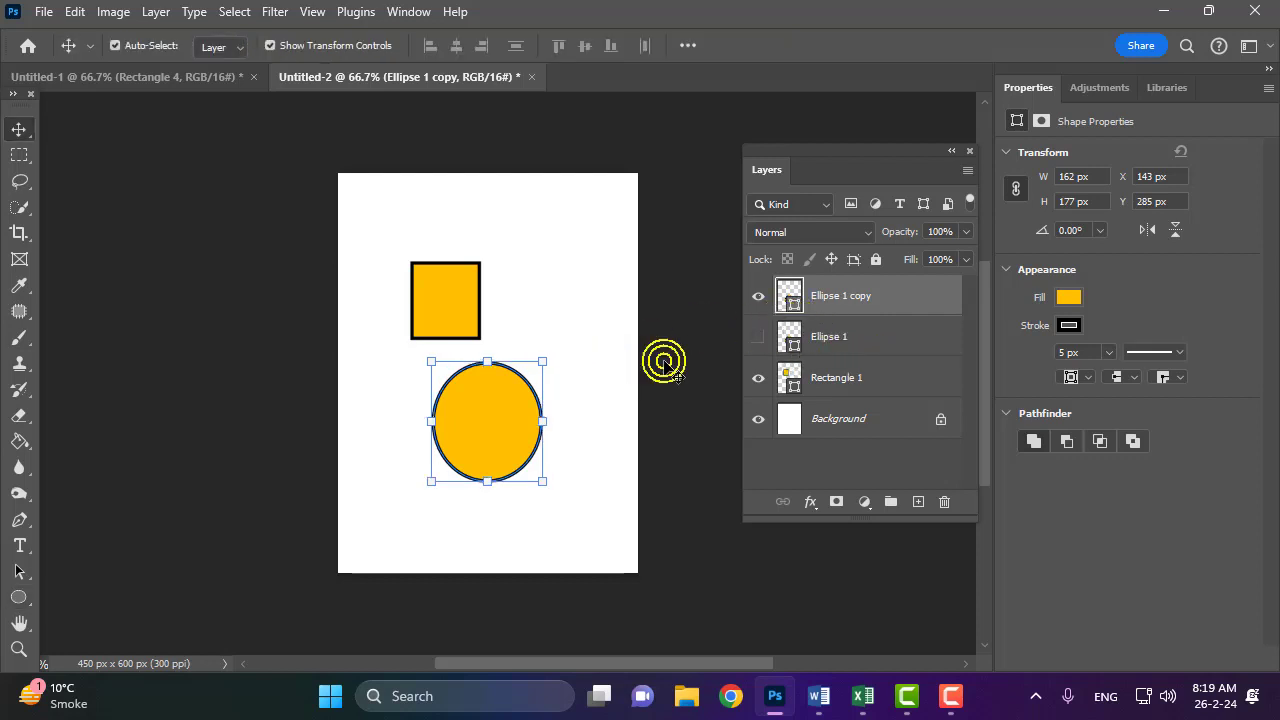
drag(501, 426, 556, 252)
click(394, 307)
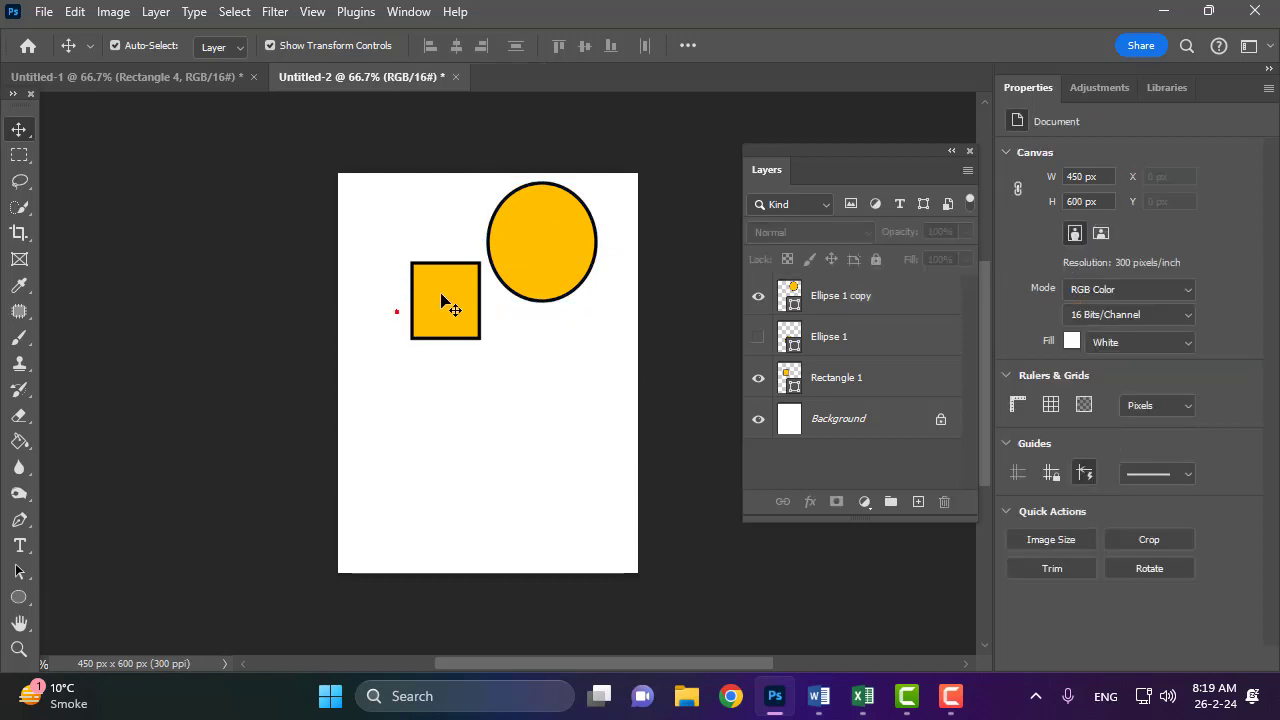
mouse_move(441, 298)
mouse_down()
mouse_move(476, 491)
mouse_move(498, 514)
mouse_up()
mouse_move(531, 251)
mouse_down()
mouse_move(371, 398)
mouse_move(591, 334)
mouse_up()
click(482, 490)
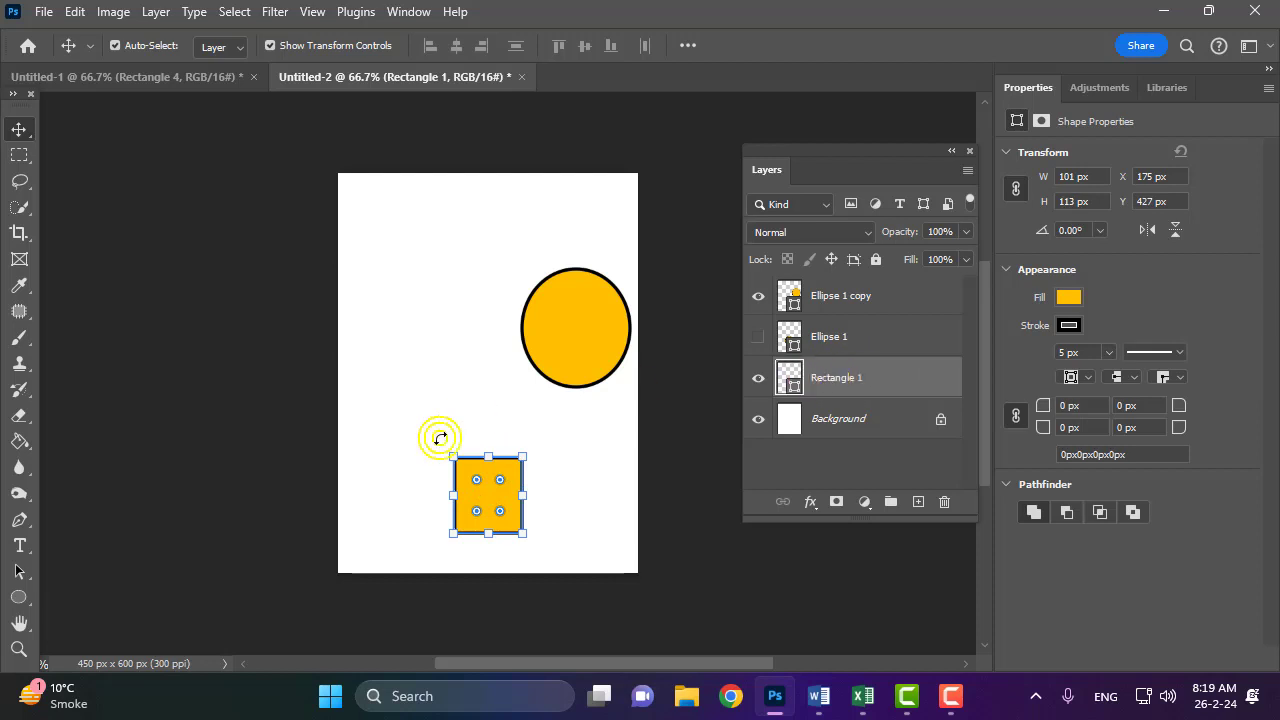
click(566, 307)
Place the circle copy at top-left and the square at top-right (X 278, Y 63).
click(852, 296)
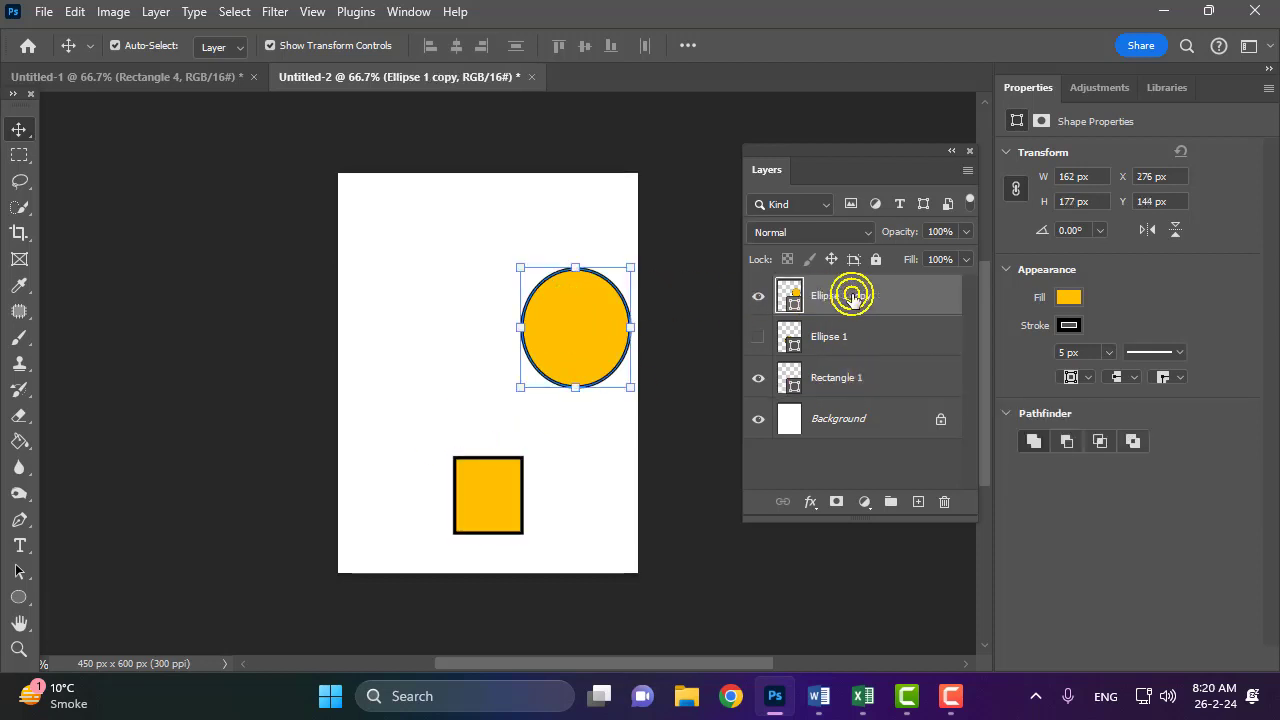
click(500, 486)
click(810, 377)
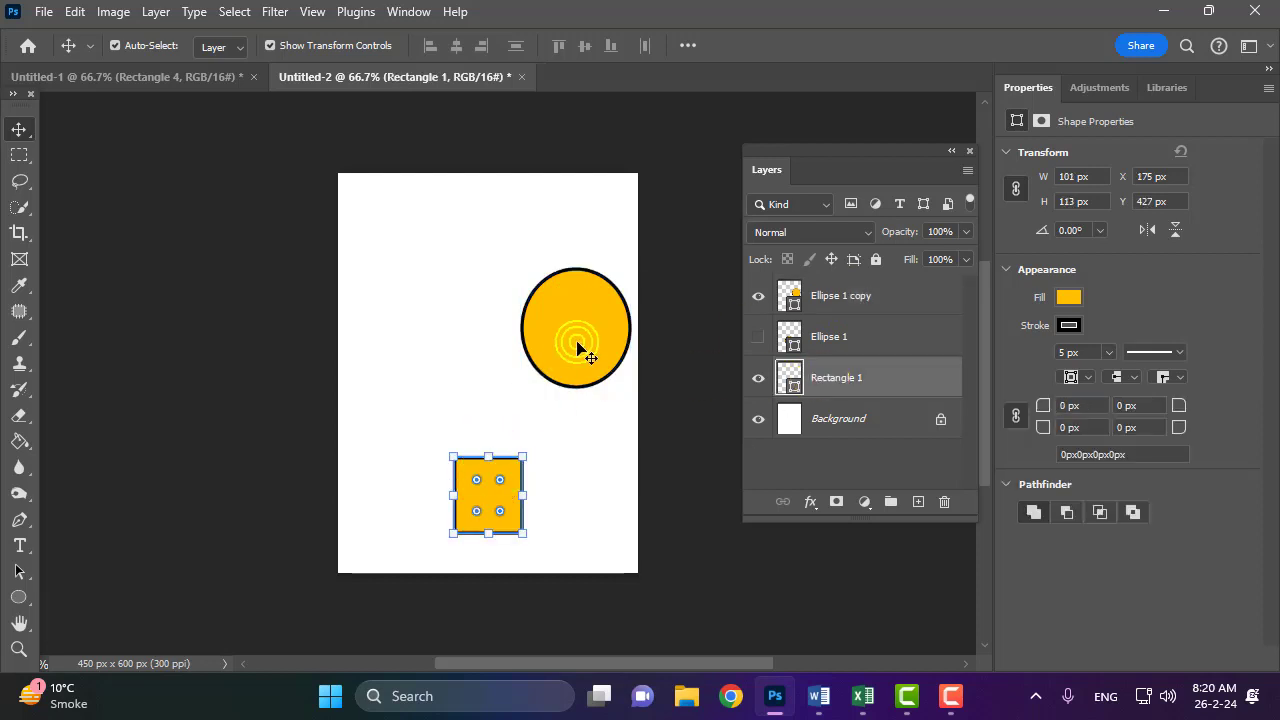
drag(576, 342, 423, 293)
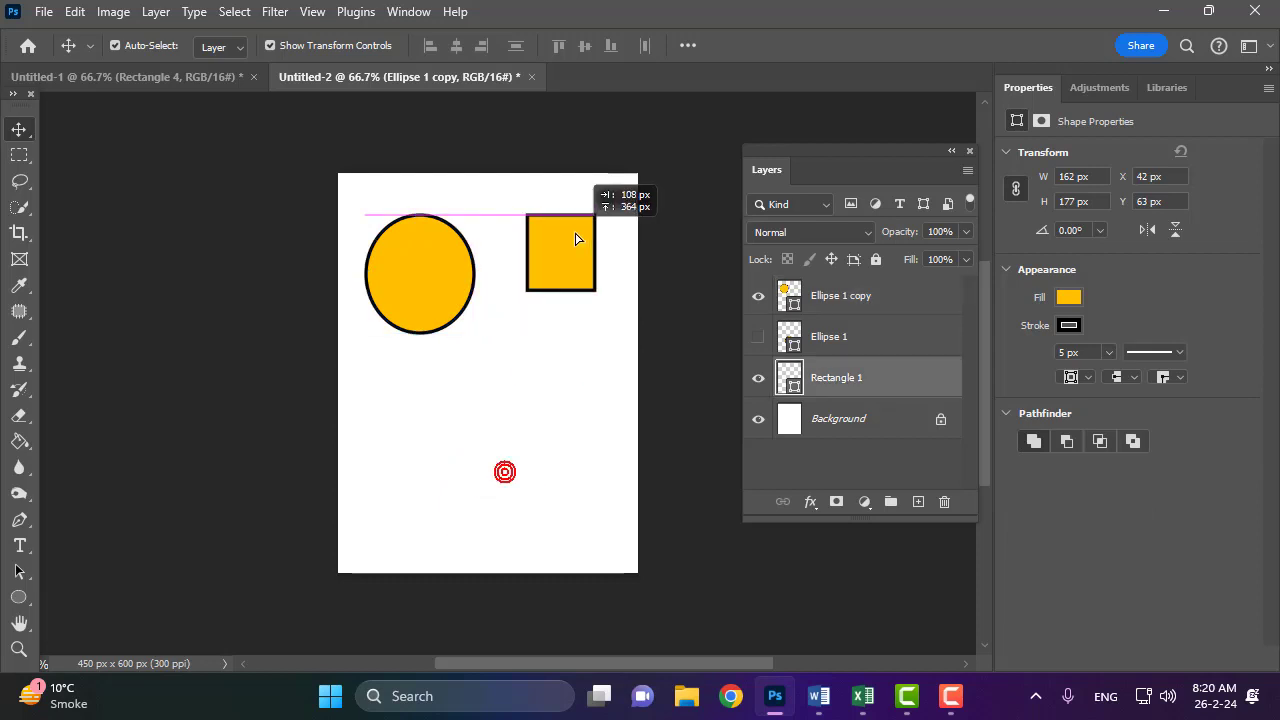
drag(512, 480, 580, 240)
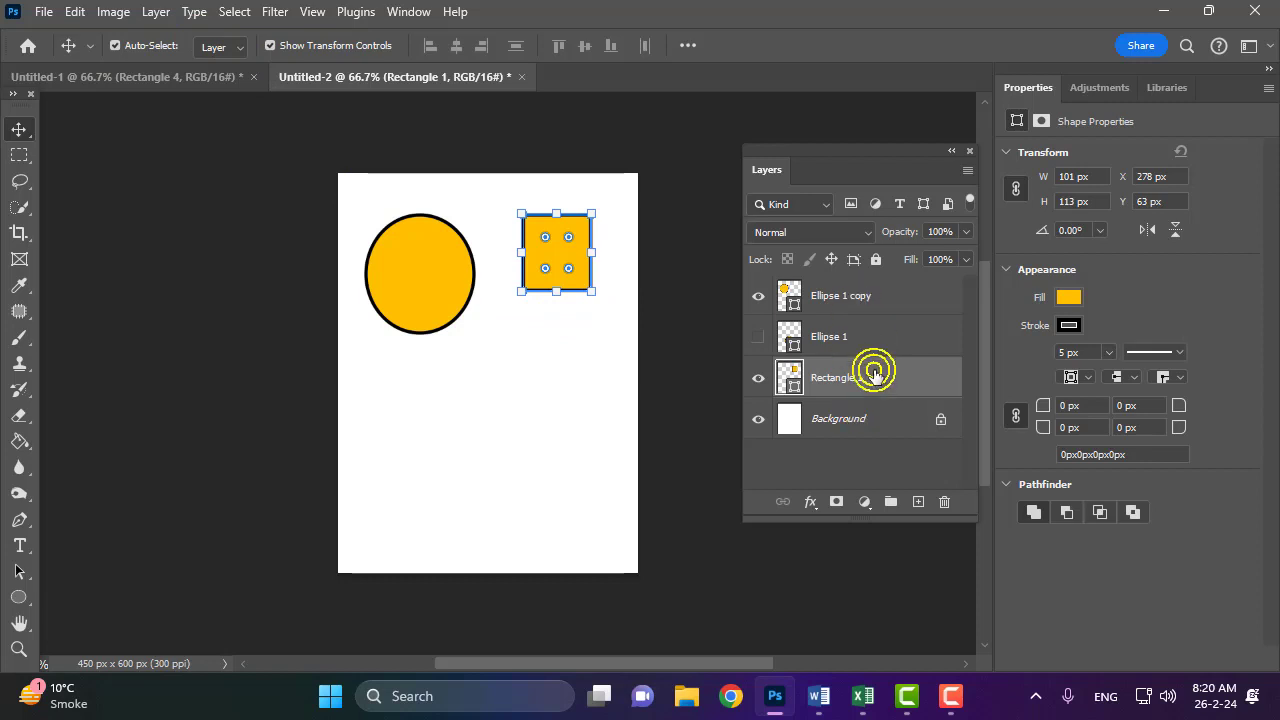
Show Ellipse 1, overlap both circles with the square, and stack Rectangle 1 beneath both circles.
click(758, 336)
drag(872, 375, 885, 290)
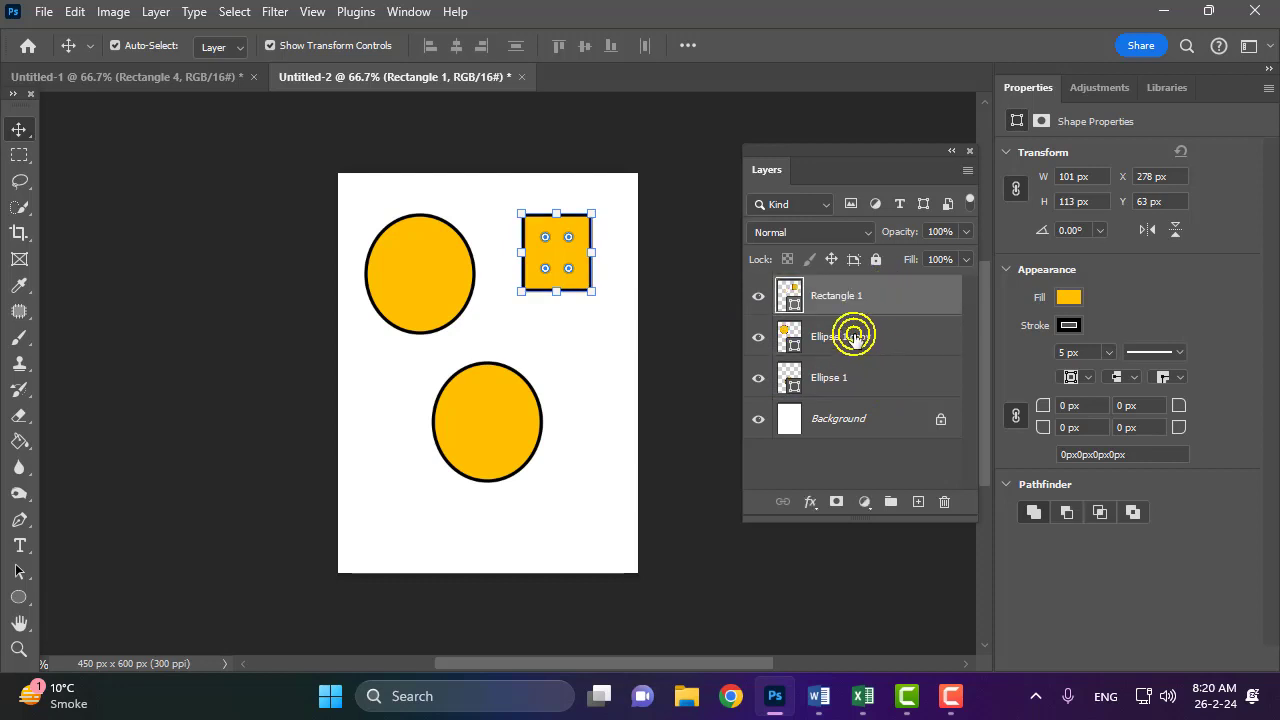
drag(851, 336, 870, 400)
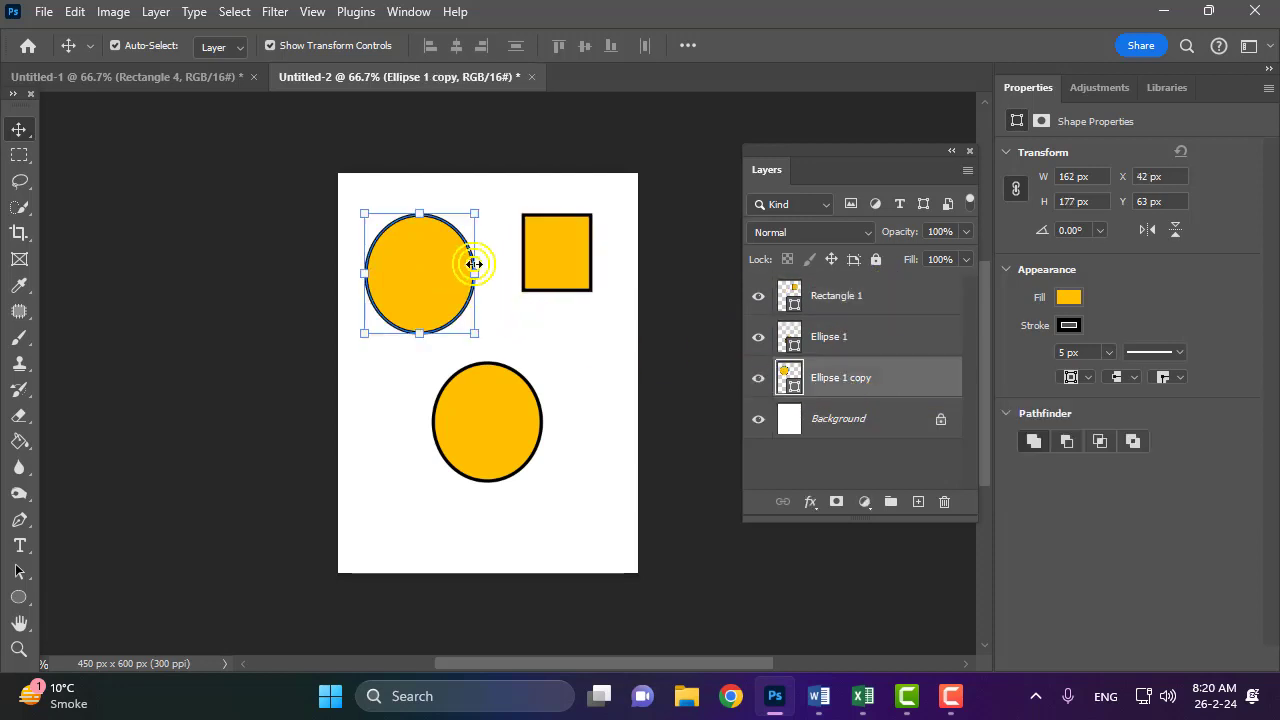
drag(572, 253, 490, 297)
drag(491, 429, 531, 341)
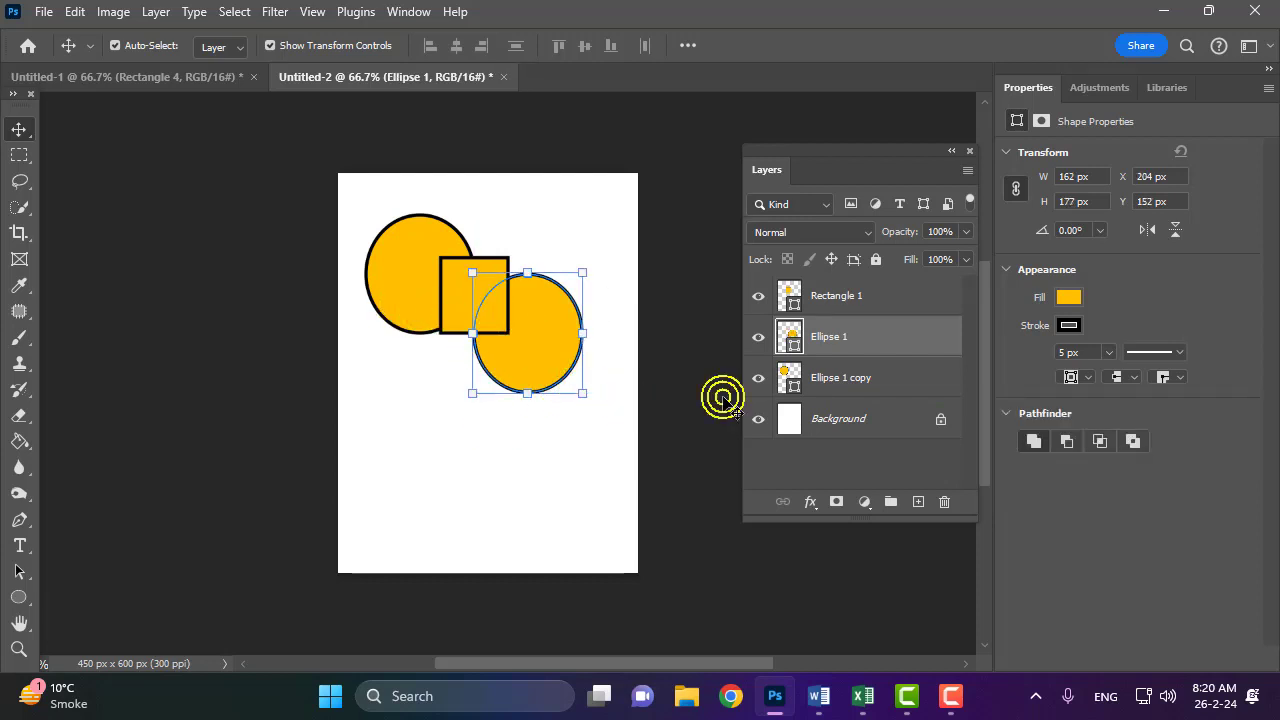
drag(880, 379, 891, 335)
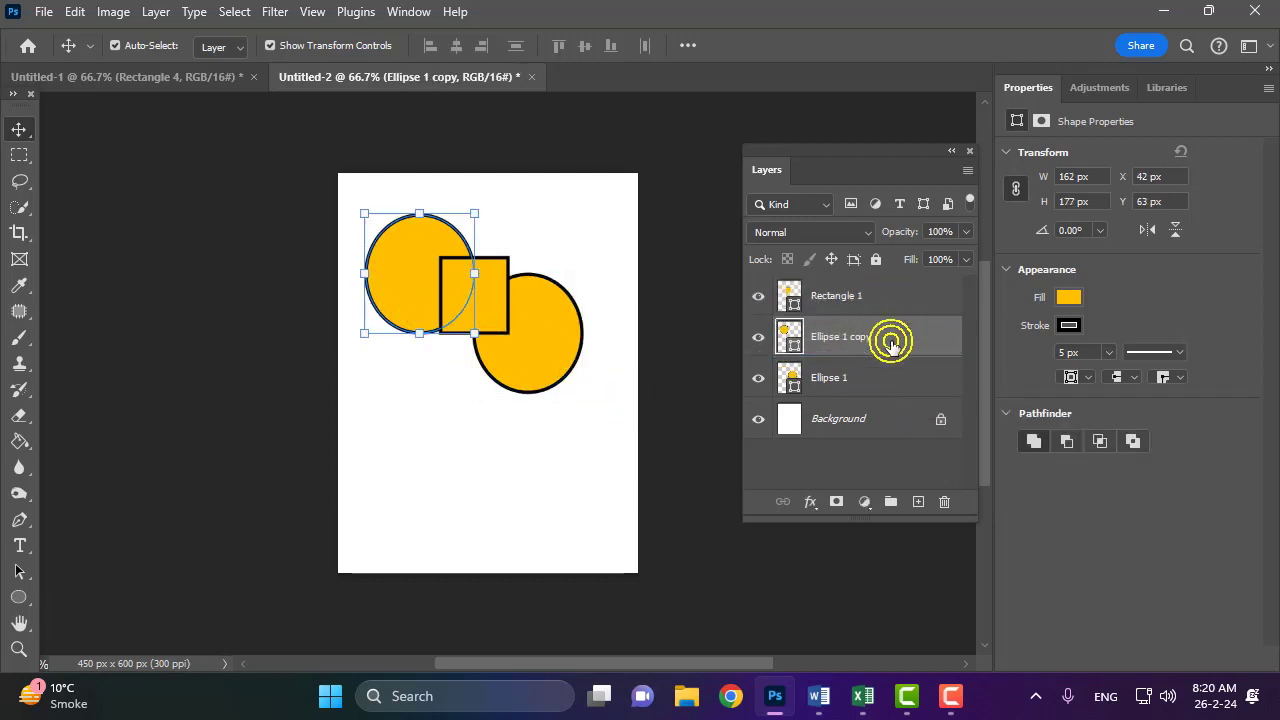
mouse_move(862, 377)
mouse_down()
mouse_move(866, 290)
mouse_move(870, 398)
mouse_up()
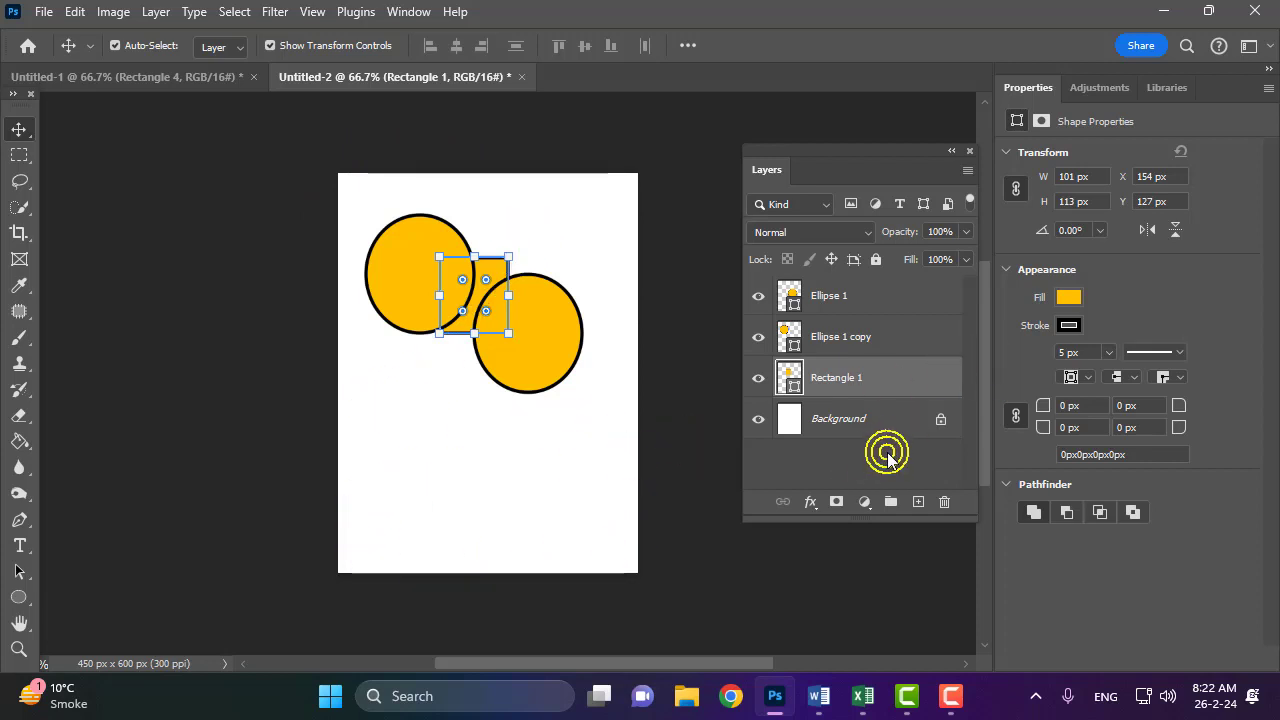
Create Group 1 and move Ellipse 1 and Ellipse 1 copy into it.
click(862, 294)
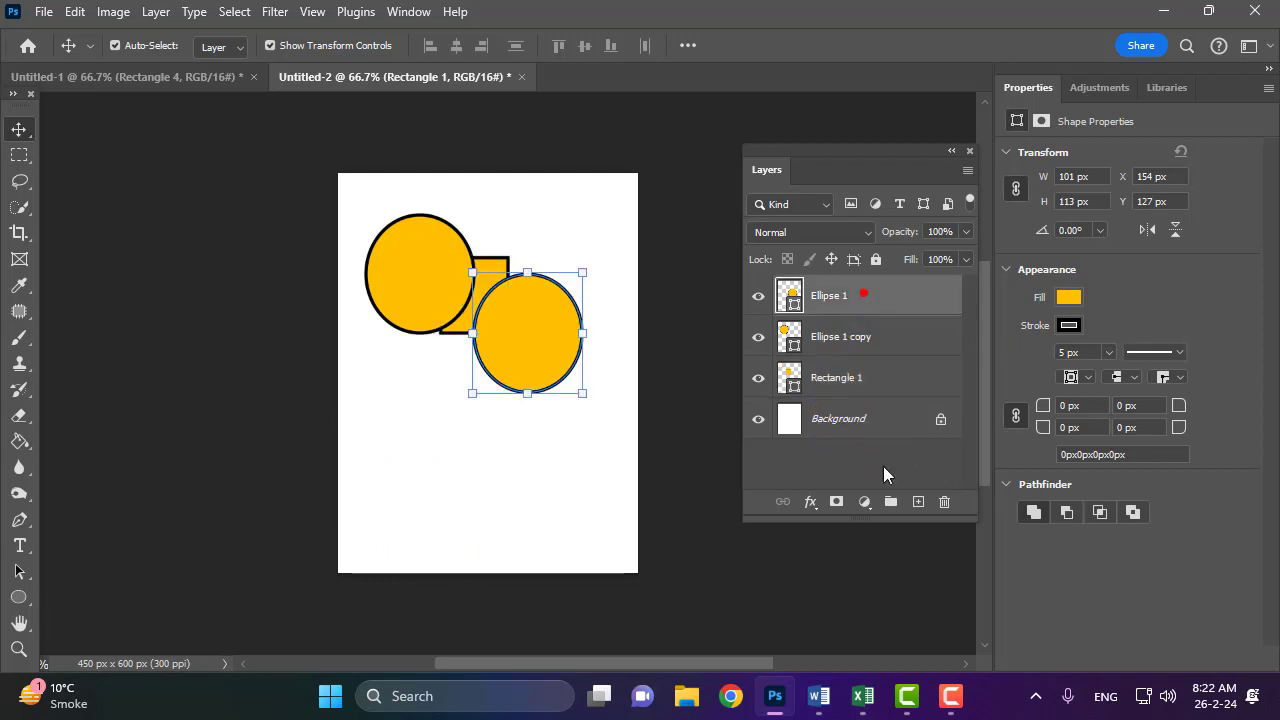
click(890, 503)
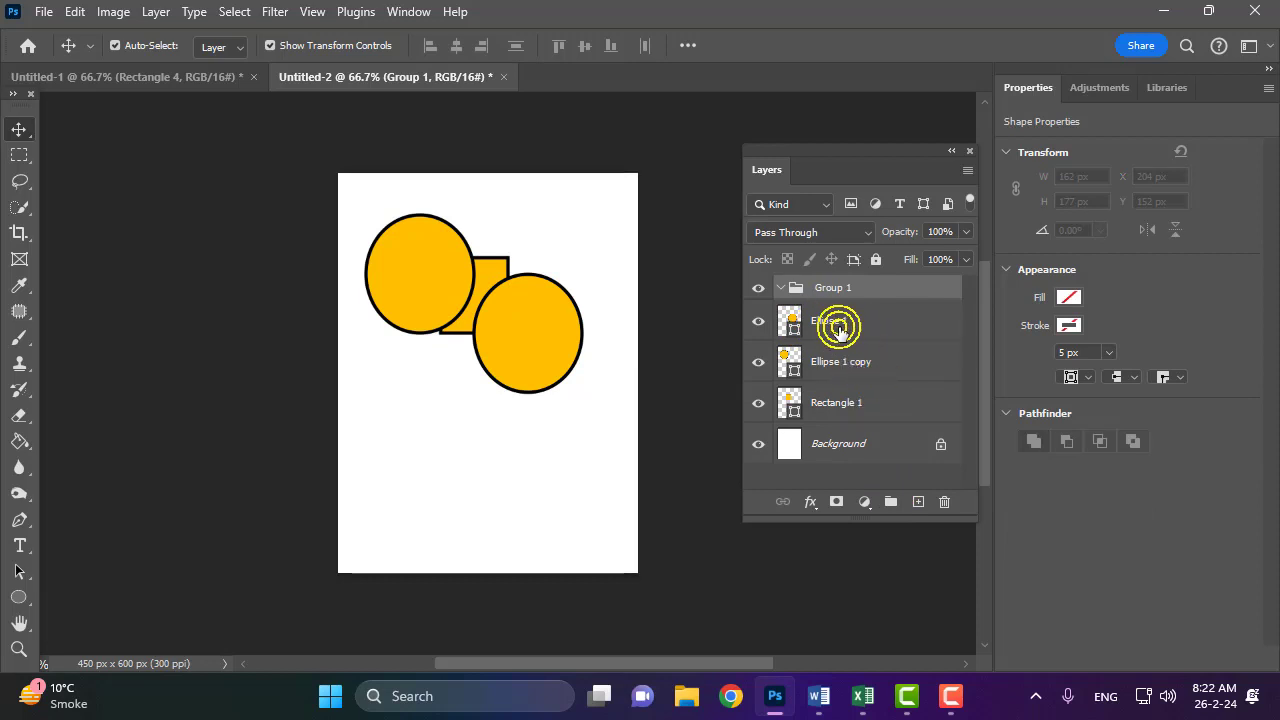
drag(840, 326, 865, 297)
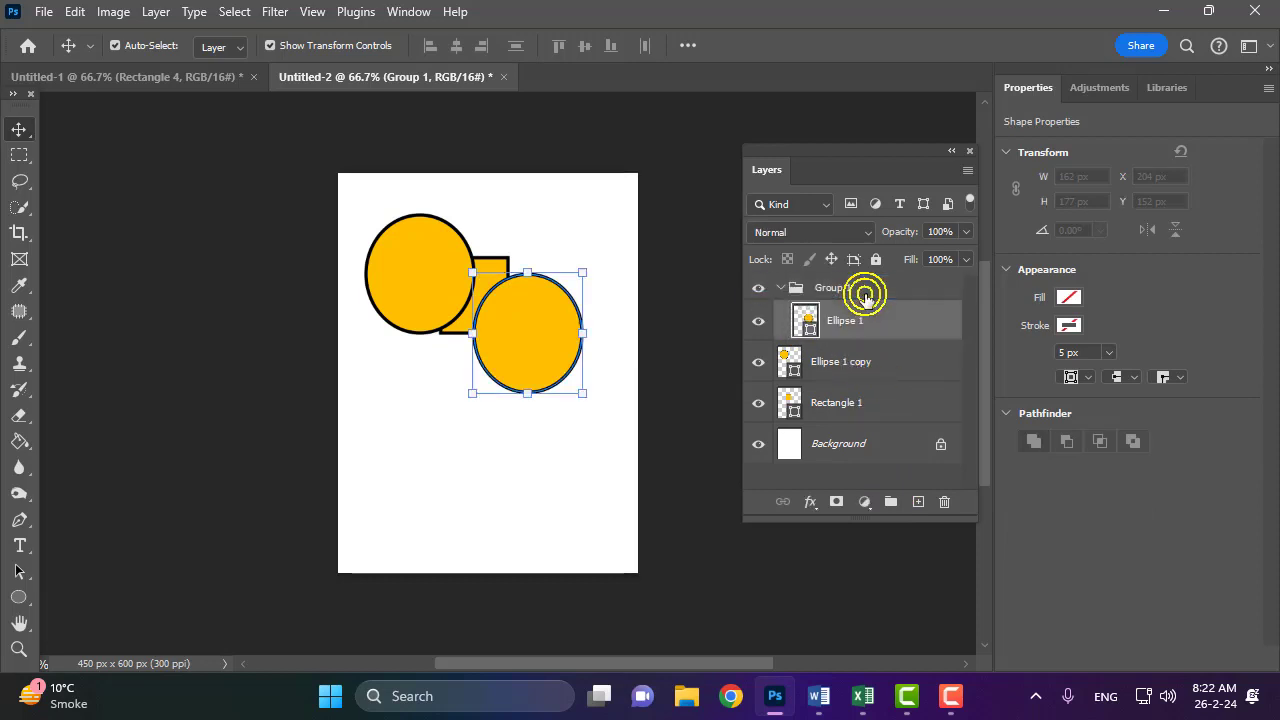
click(855, 321)
drag(845, 322, 866, 292)
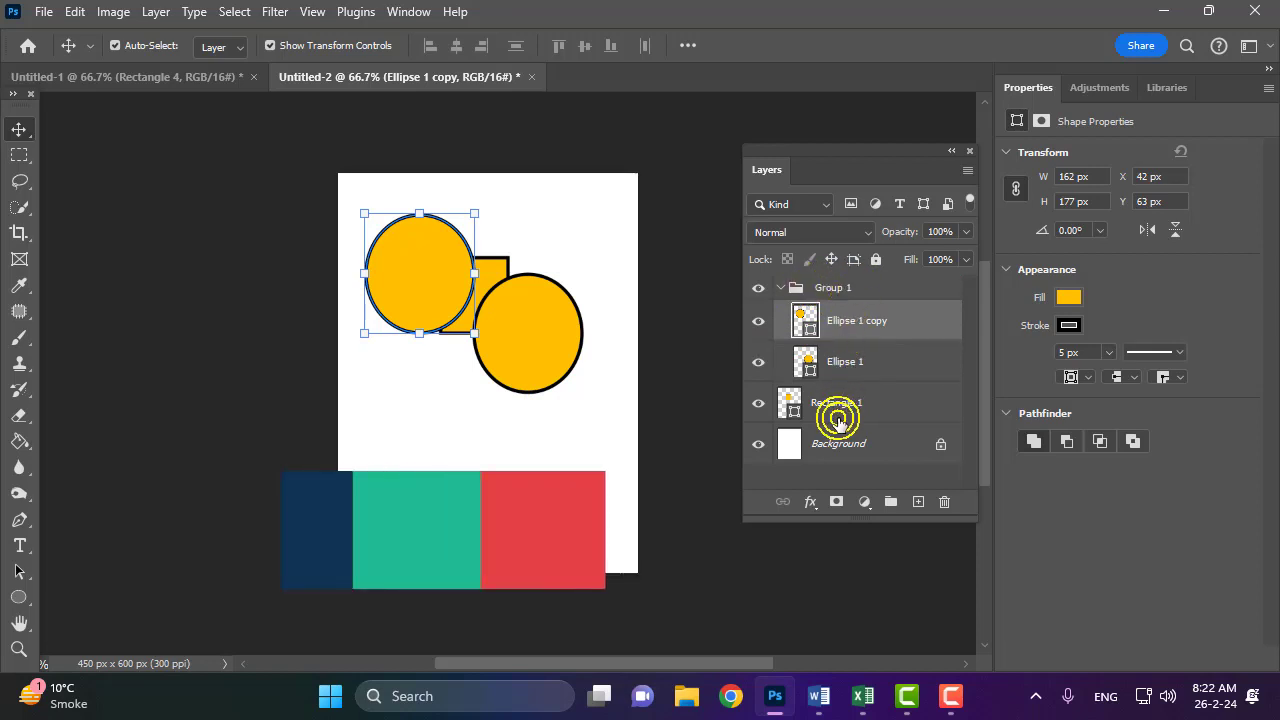
Toggle Group 1's visibility to confirm both circles are grouped, leaving it visible.
click(838, 403)
click(846, 443)
click(836, 405)
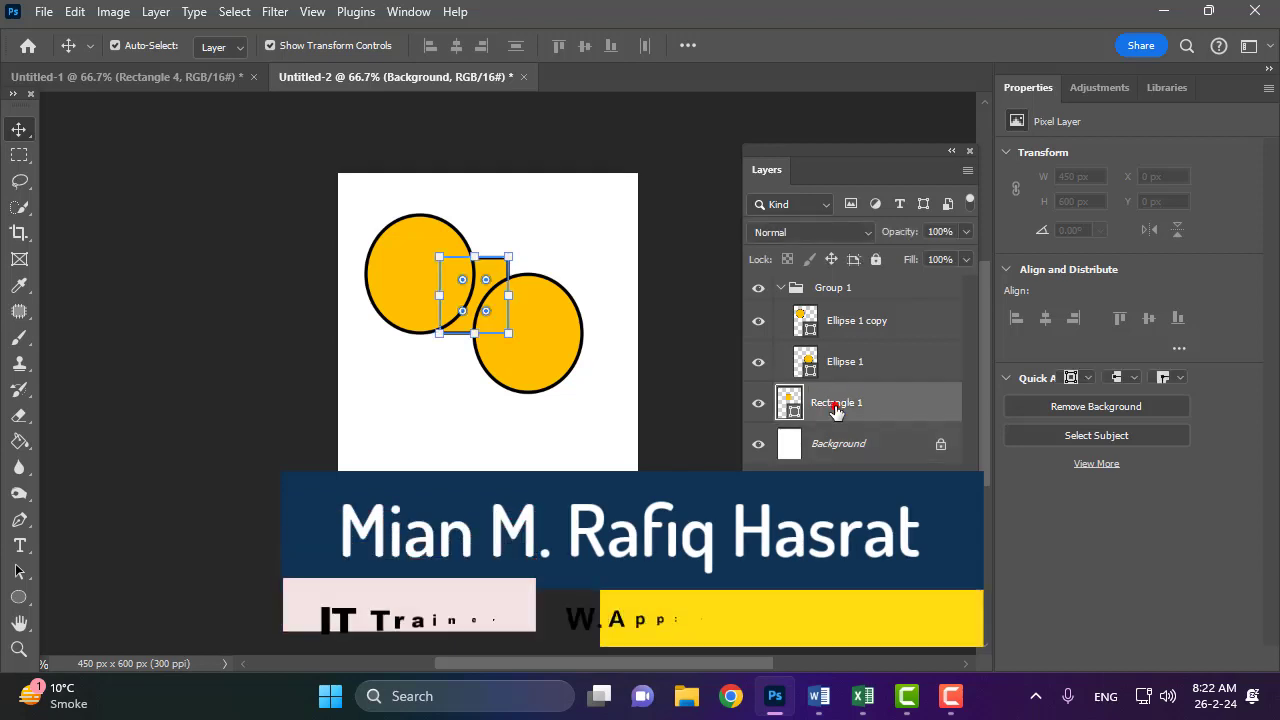
click(757, 290)
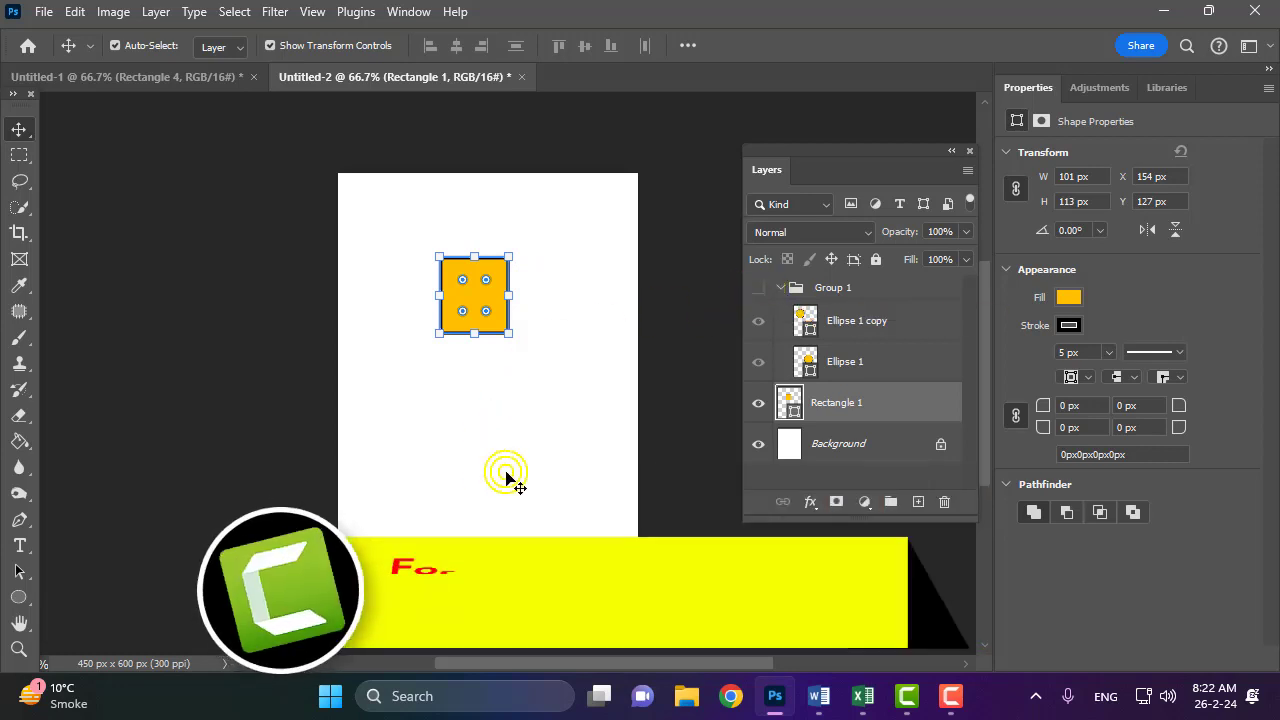
click(757, 287)
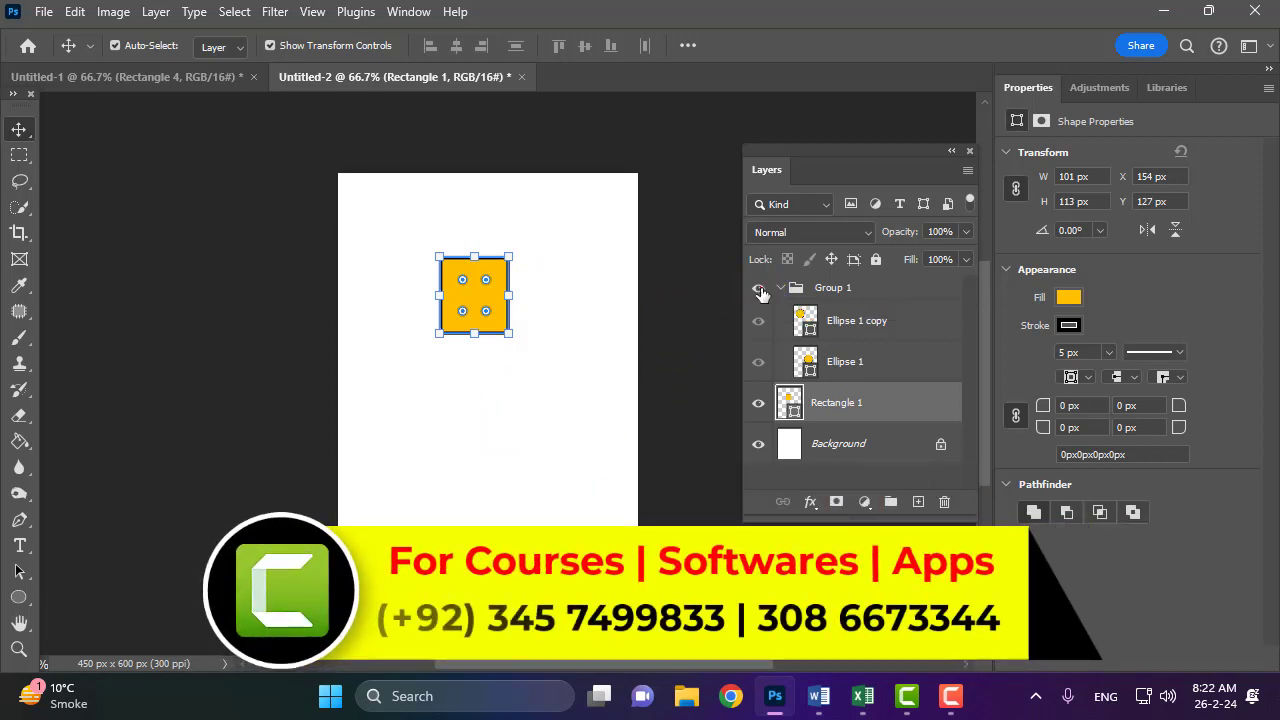
click(758, 287)
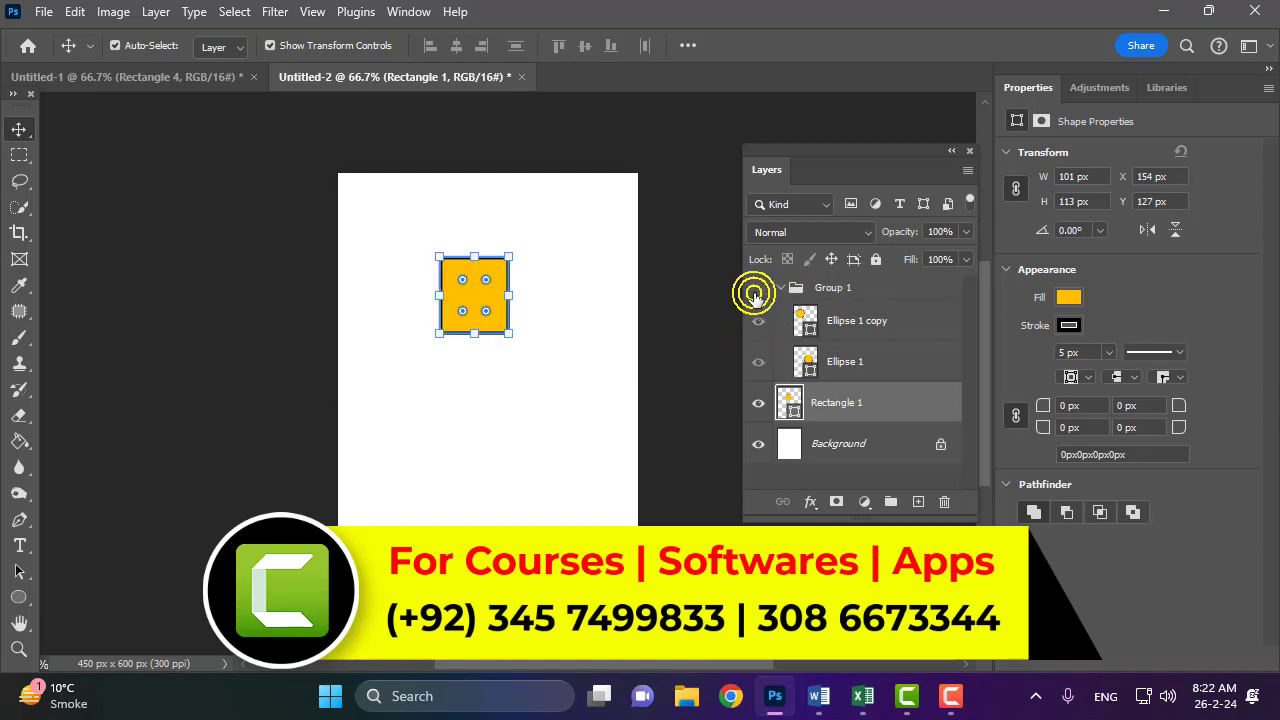
click(757, 287)
click(838, 318)
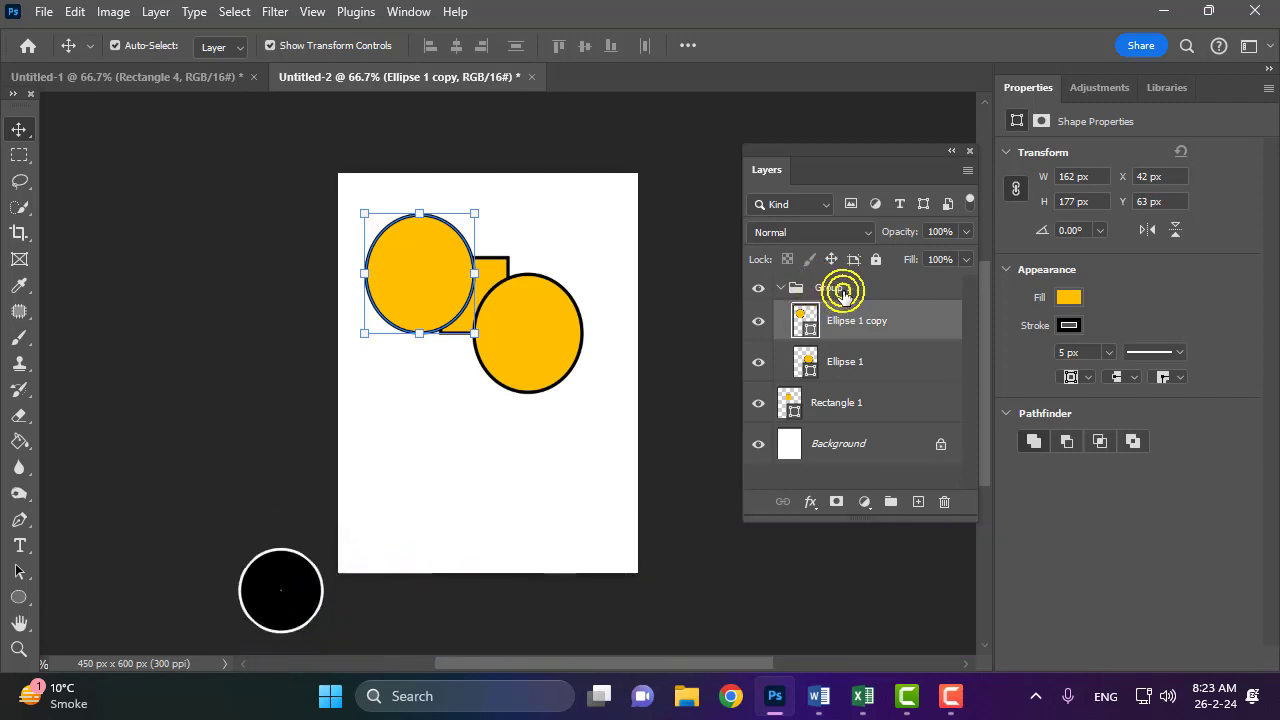
Rename Group 1 to 'Elipse' and collapse the group.
double_click(836, 289)
text(Ellipse)
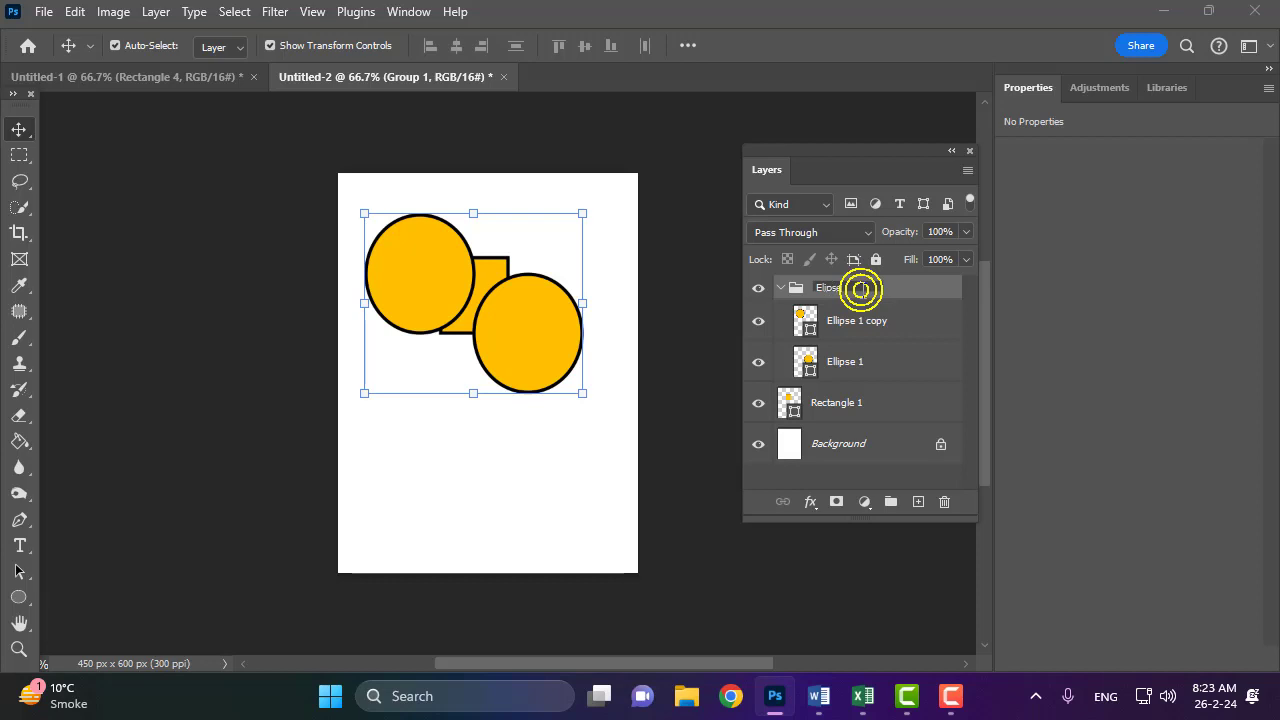
key(Return)
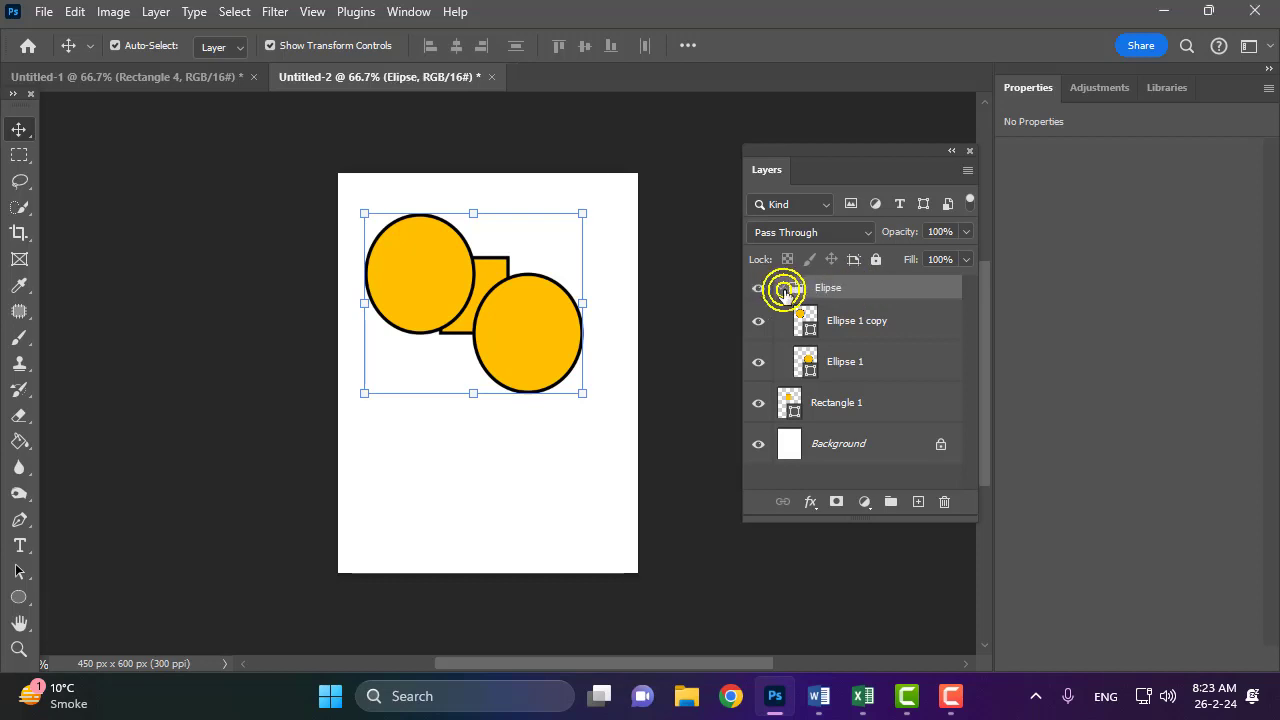
click(840, 322)
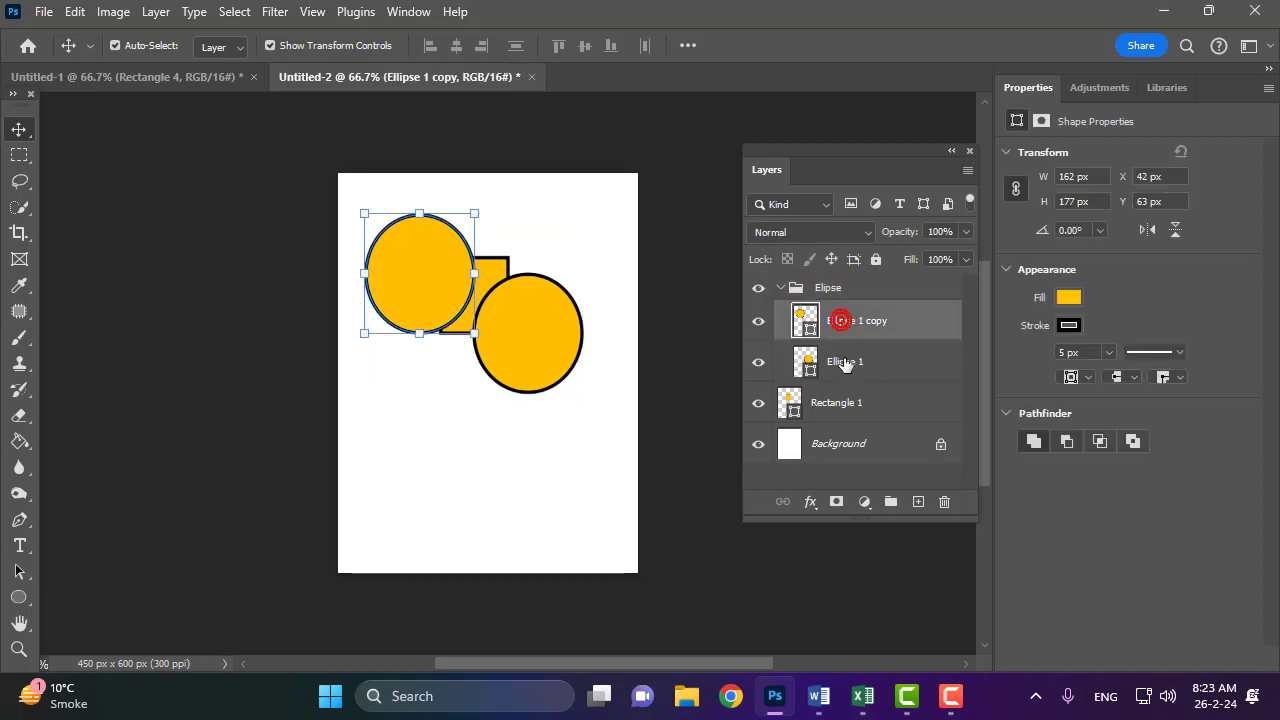
click(840, 362)
click(843, 322)
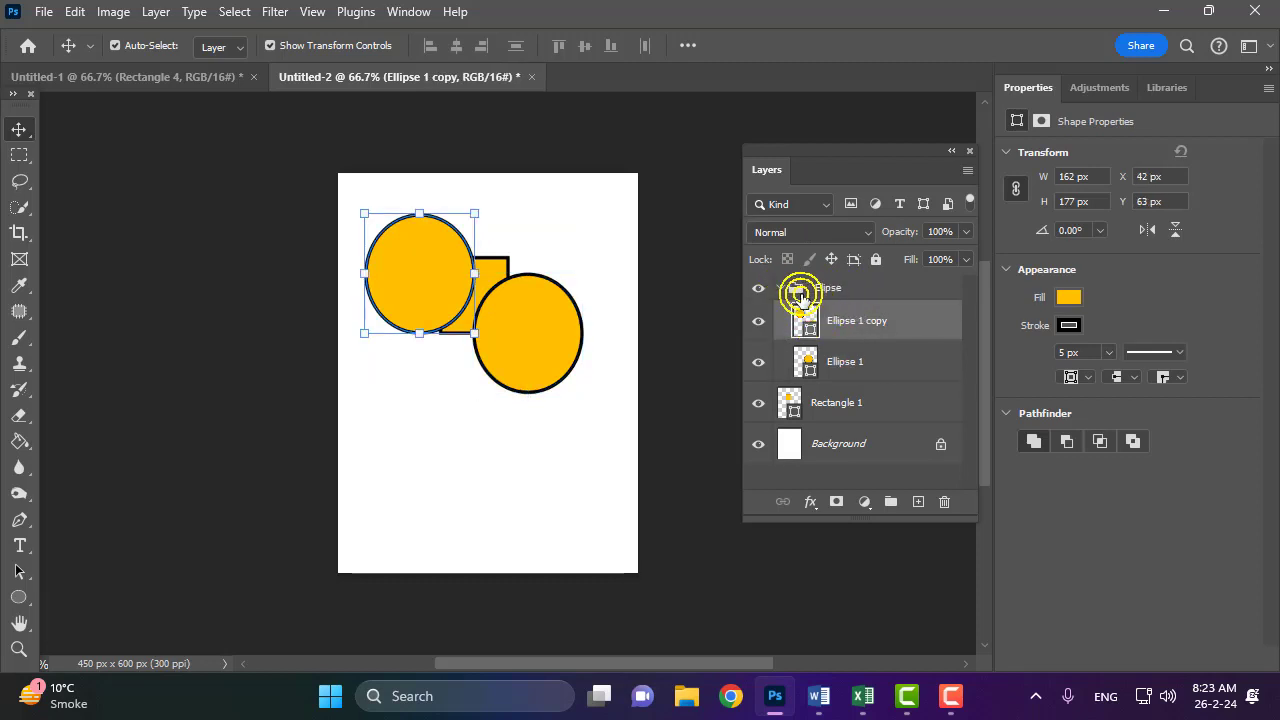
click(780, 288)
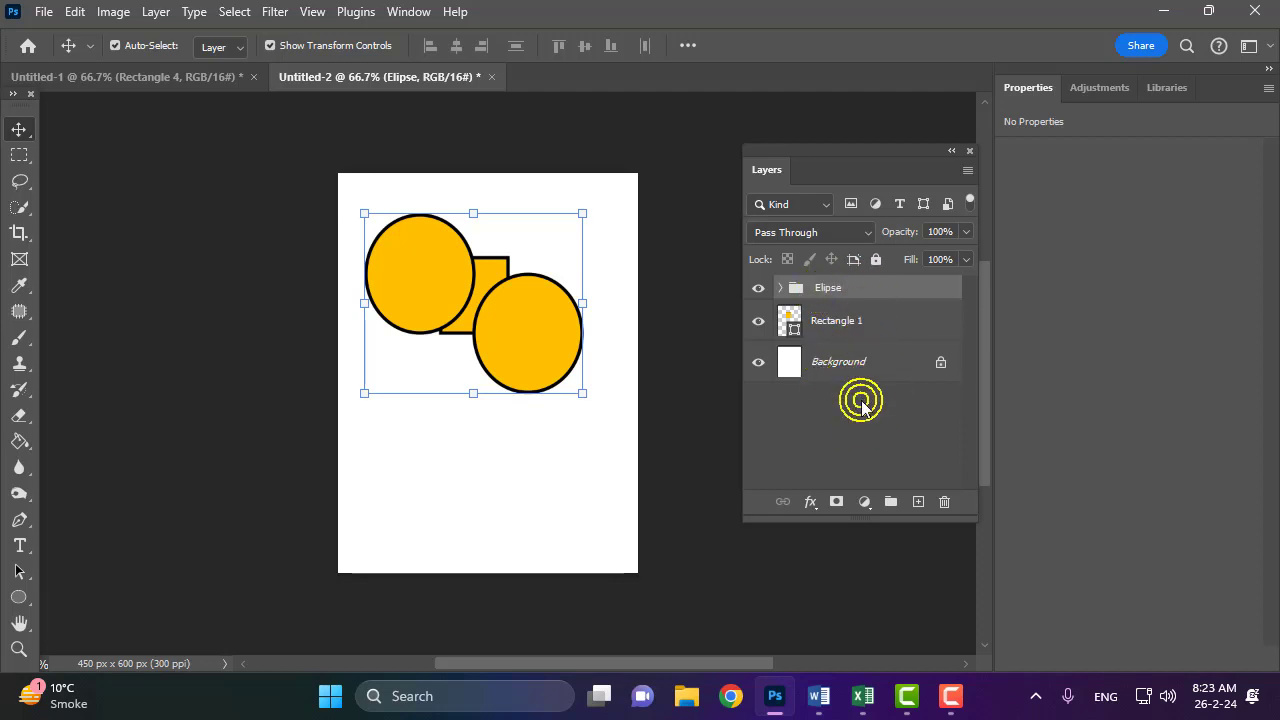
click(838, 325)
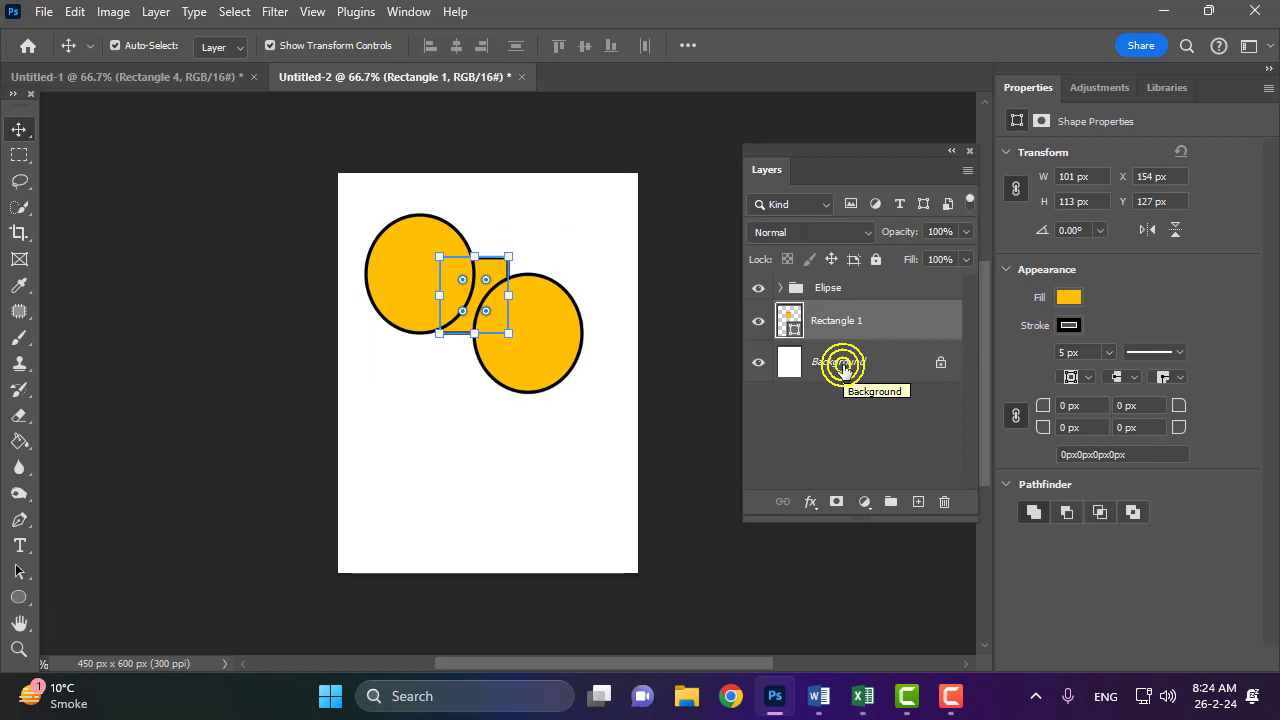
Put Rectangle 1 into a new group named 'Rectagnle' and collapse it.
click(891, 501)
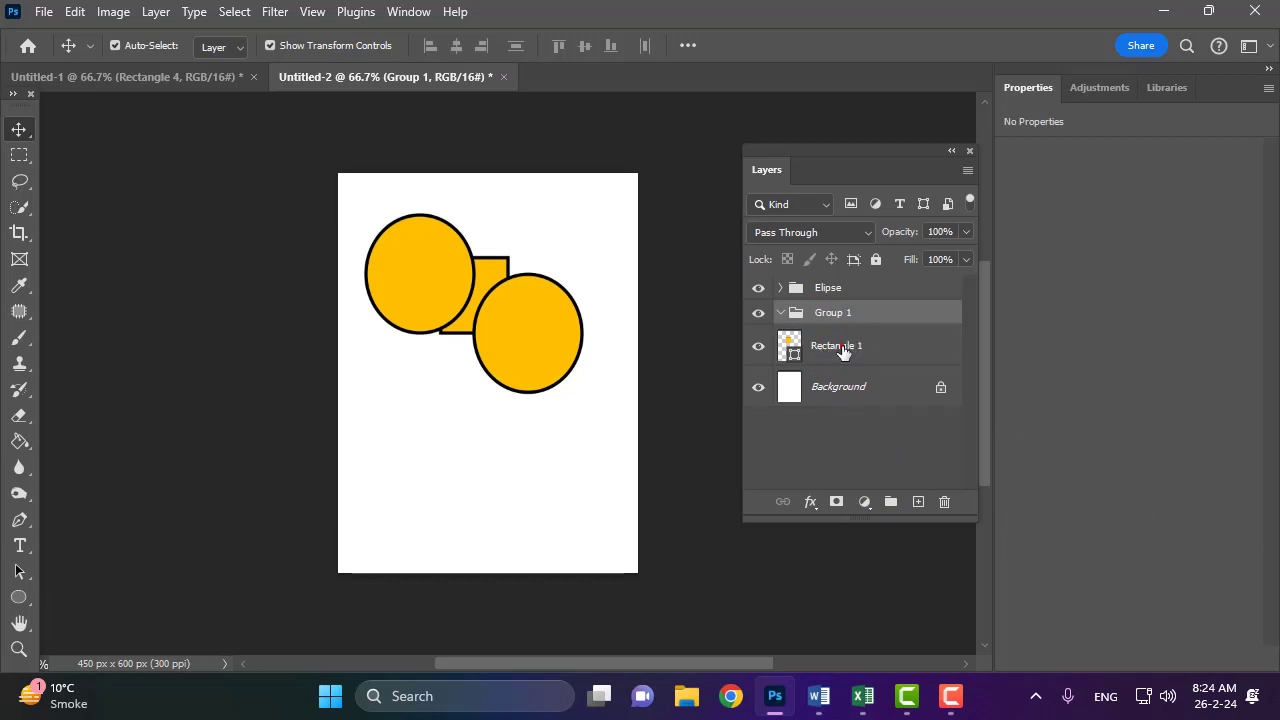
drag(843, 350, 843, 318)
double_click(836, 312)
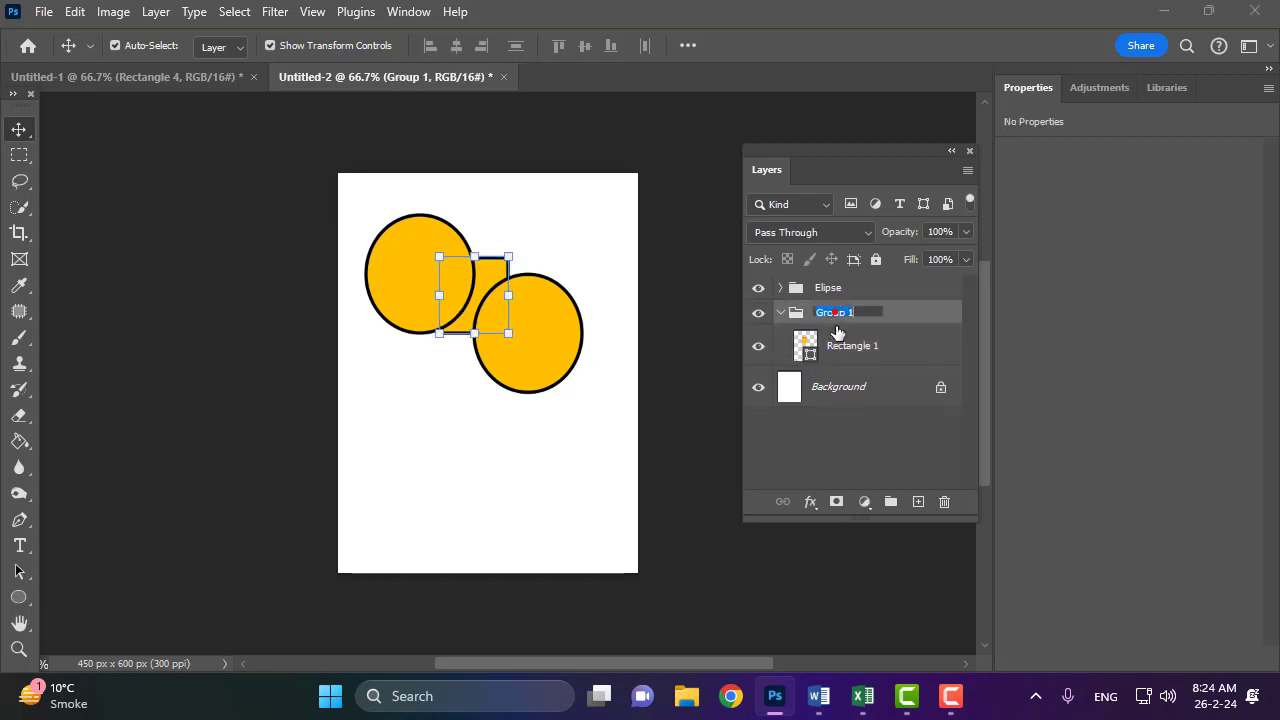
click(837, 342)
text(Rect)
text(an)
text(gnle)
click(837, 342)
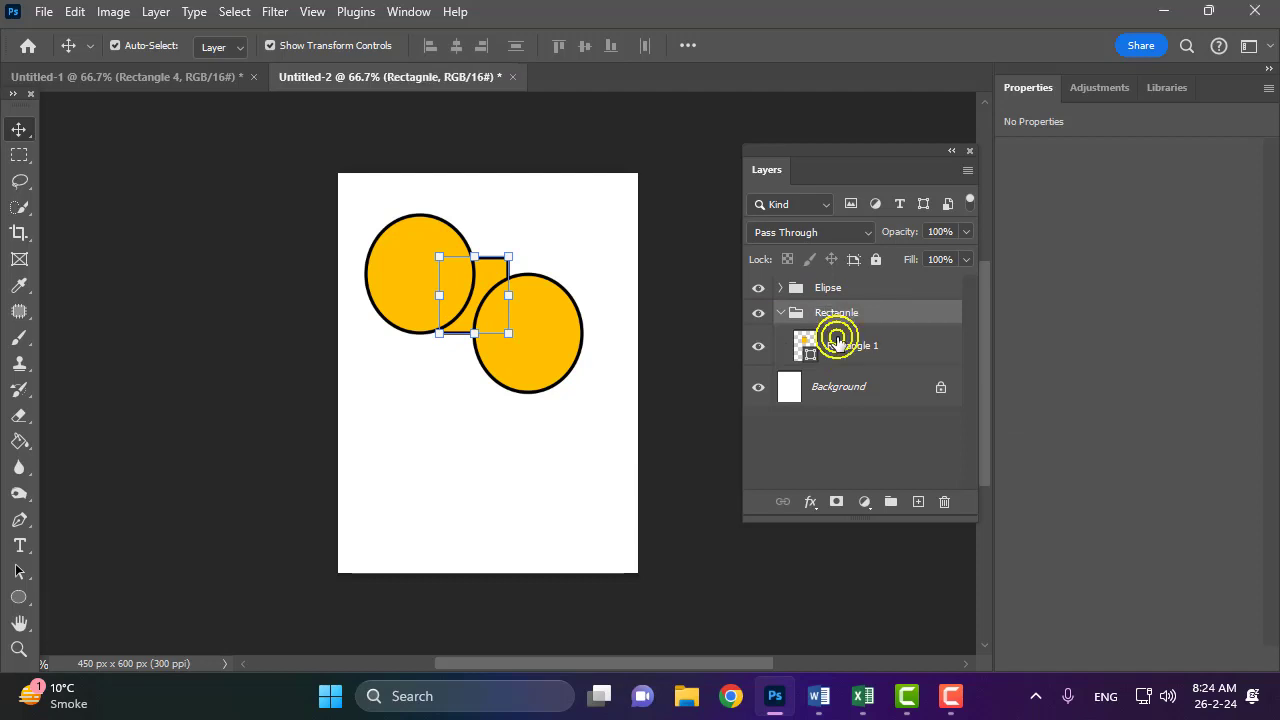
click(780, 313)
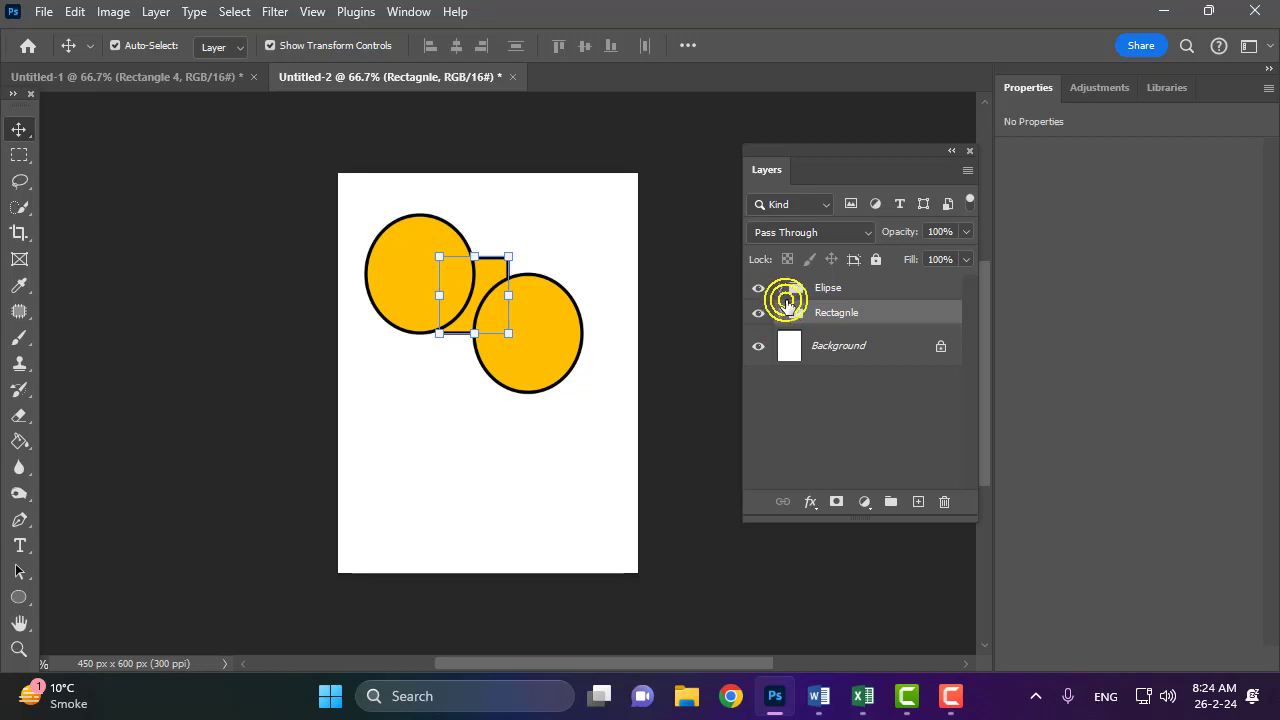
Toggle the Elipse and Rectagnle groups' visibility, ending with both groups showing.
click(758, 313)
click(758, 288)
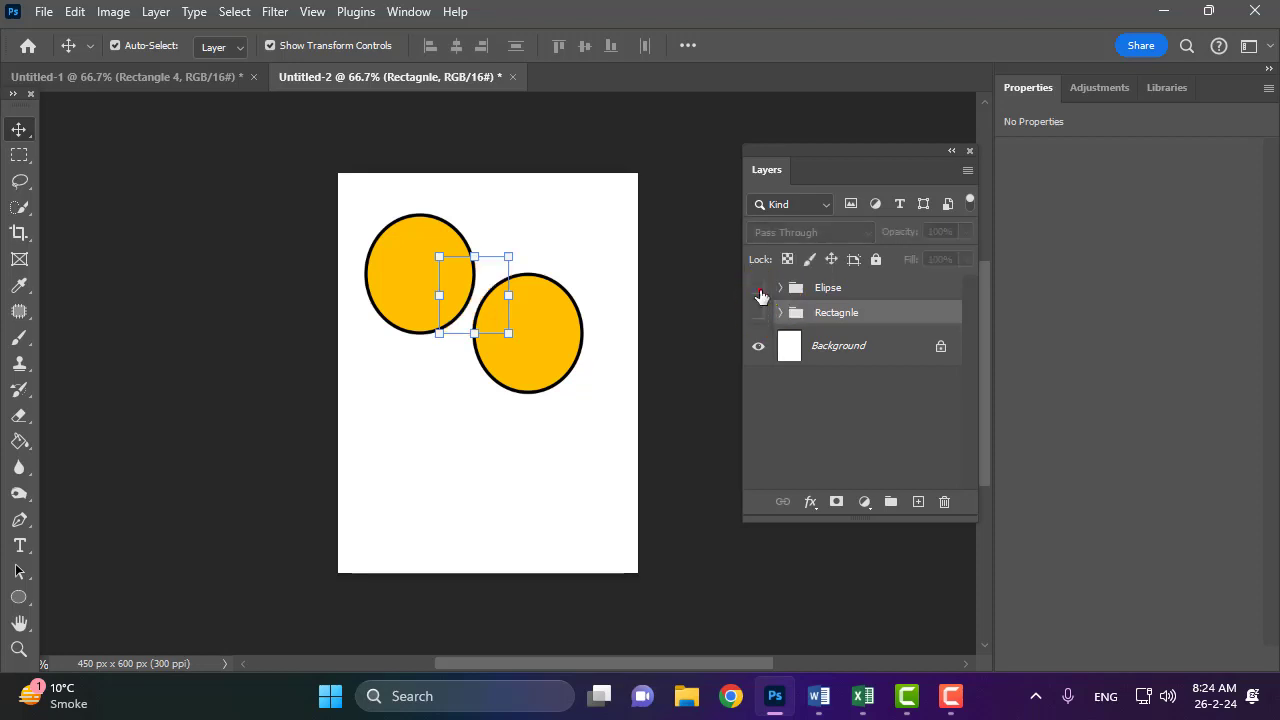
click(759, 289)
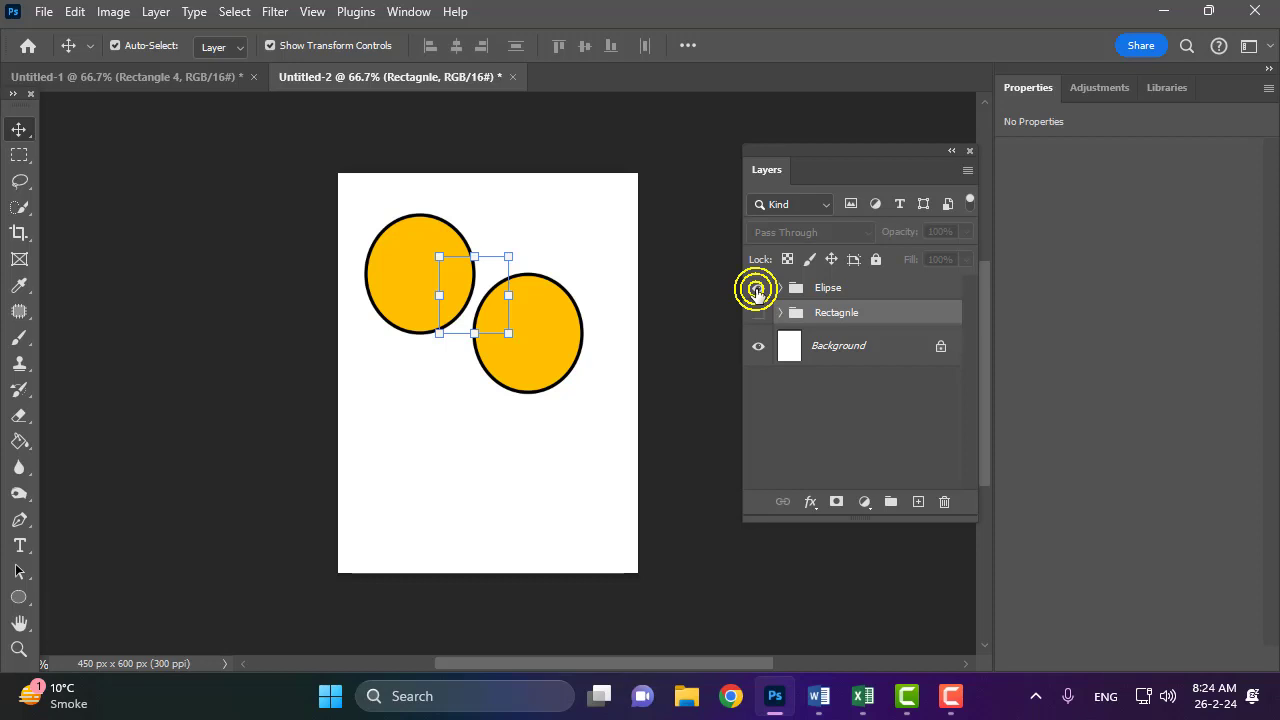
click(758, 288)
click(758, 313)
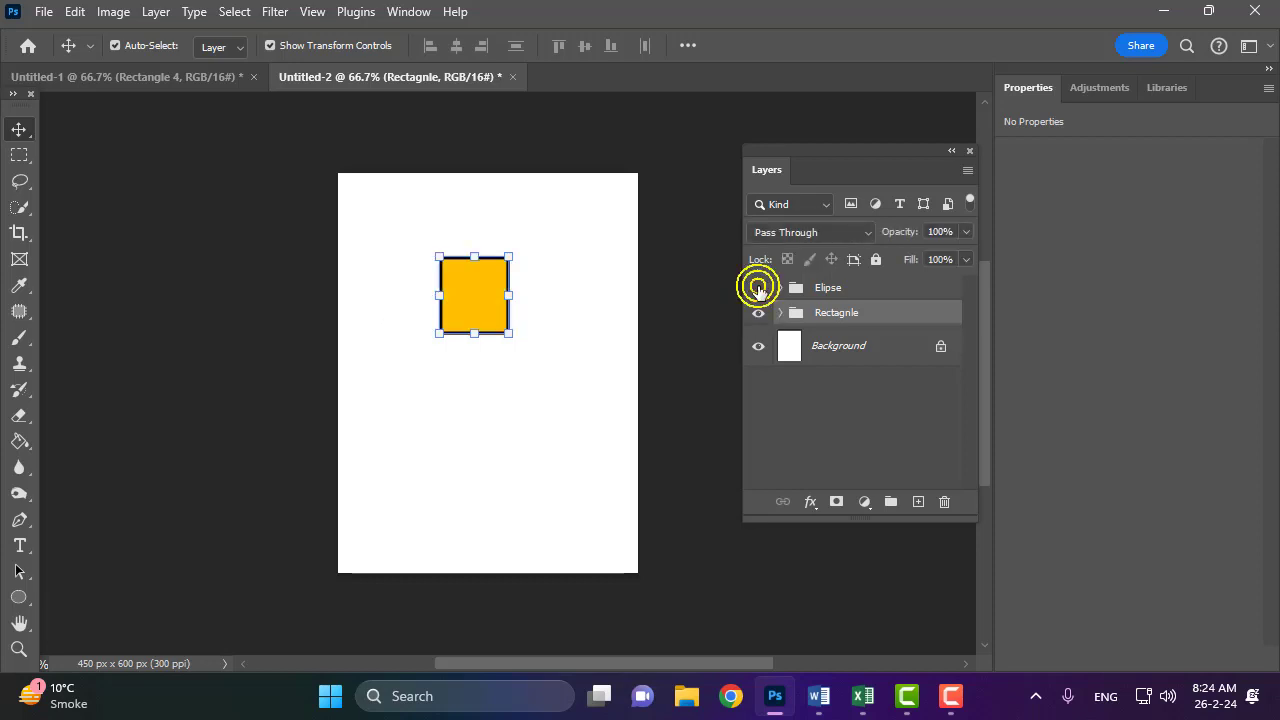
click(758, 288)
click(758, 314)
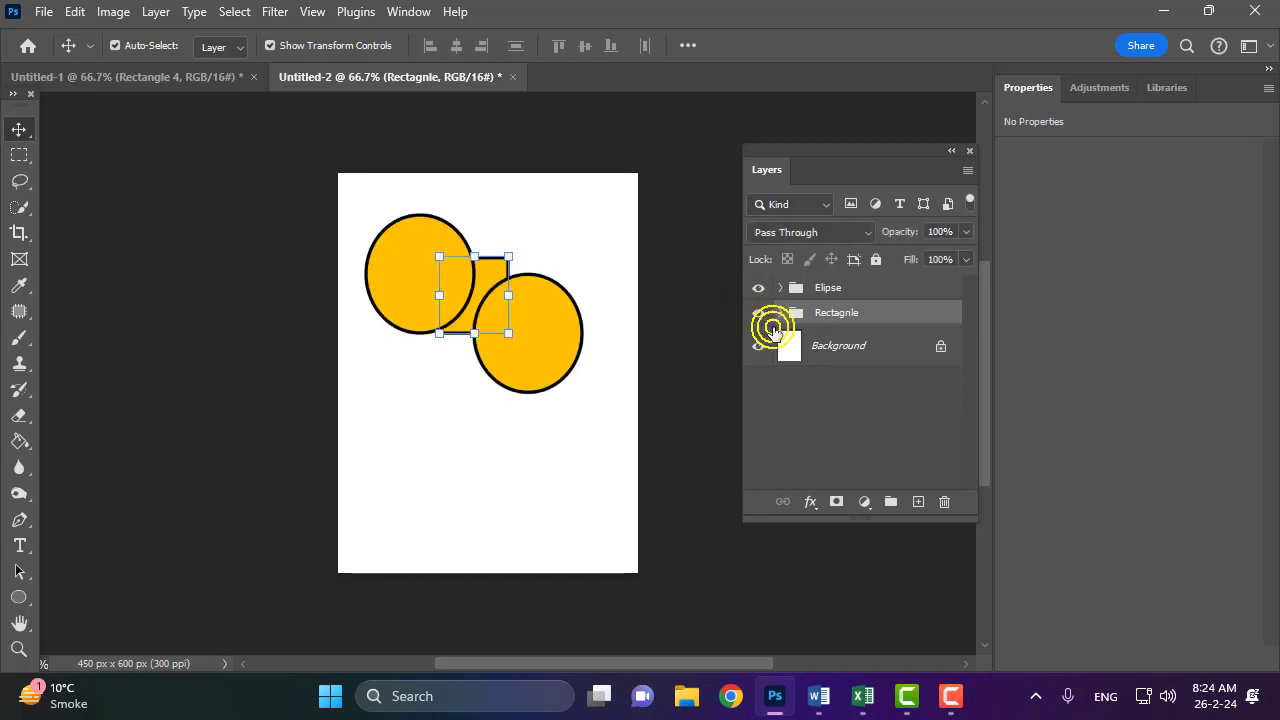